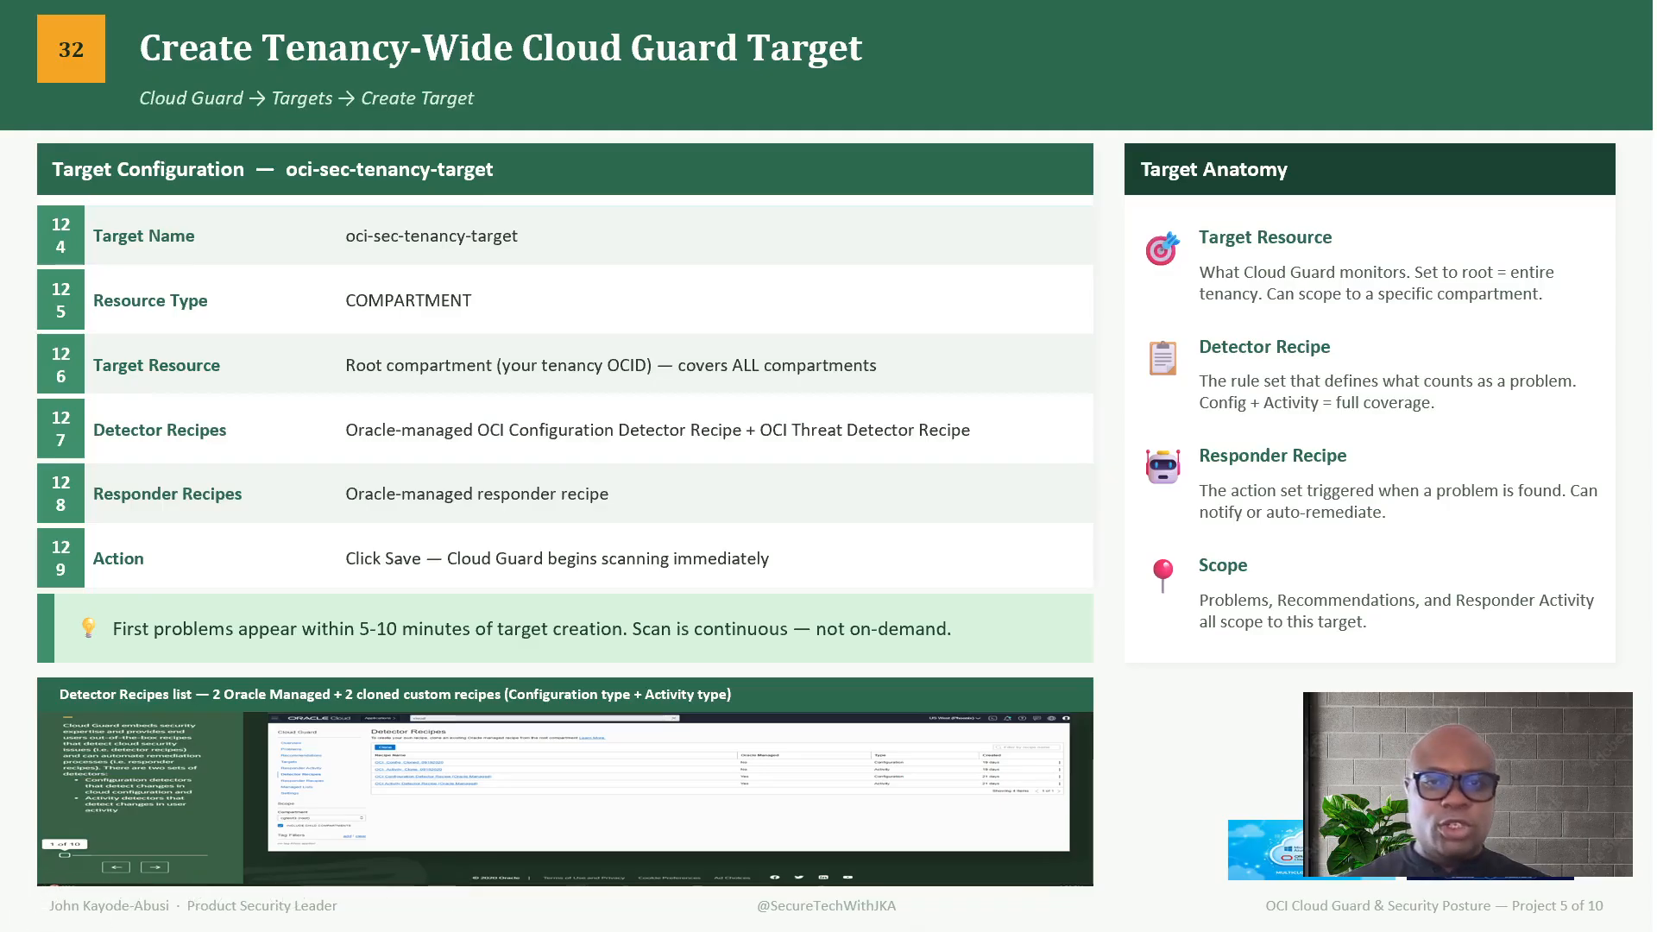
# - Switch to the Oracle Cloud console in the browser and open the Cloud Guard service under Identity & Security
pyautogui.hotkey('alt', 'Tab')
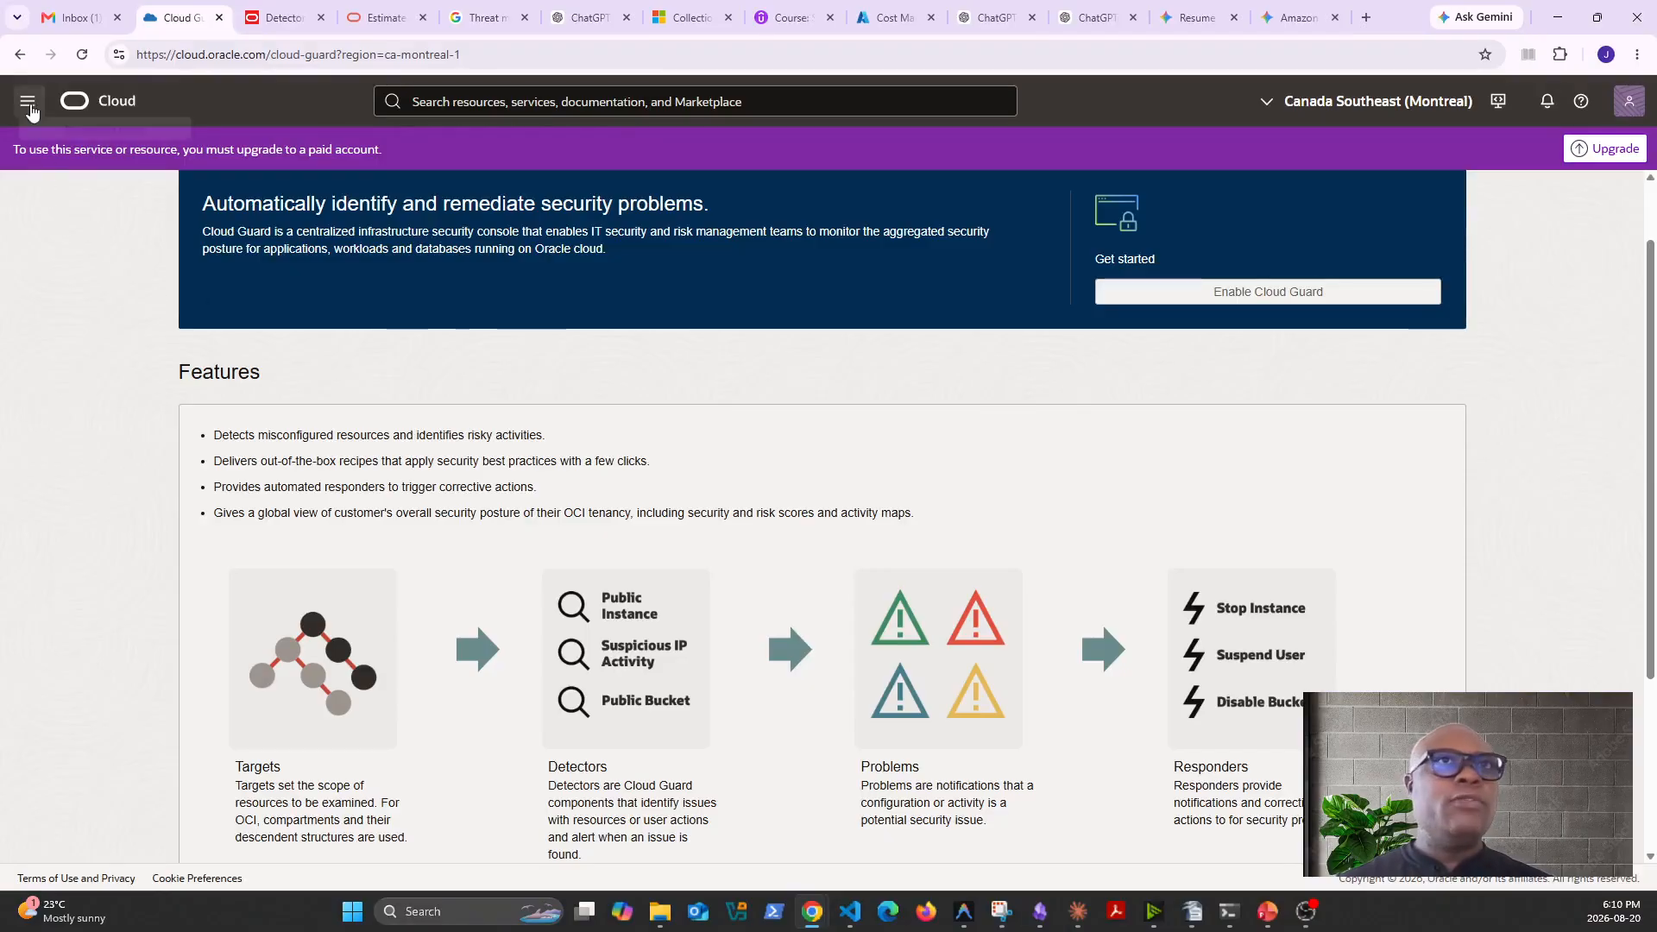
pyautogui.click(26, 101)
pyautogui.click(76, 531)
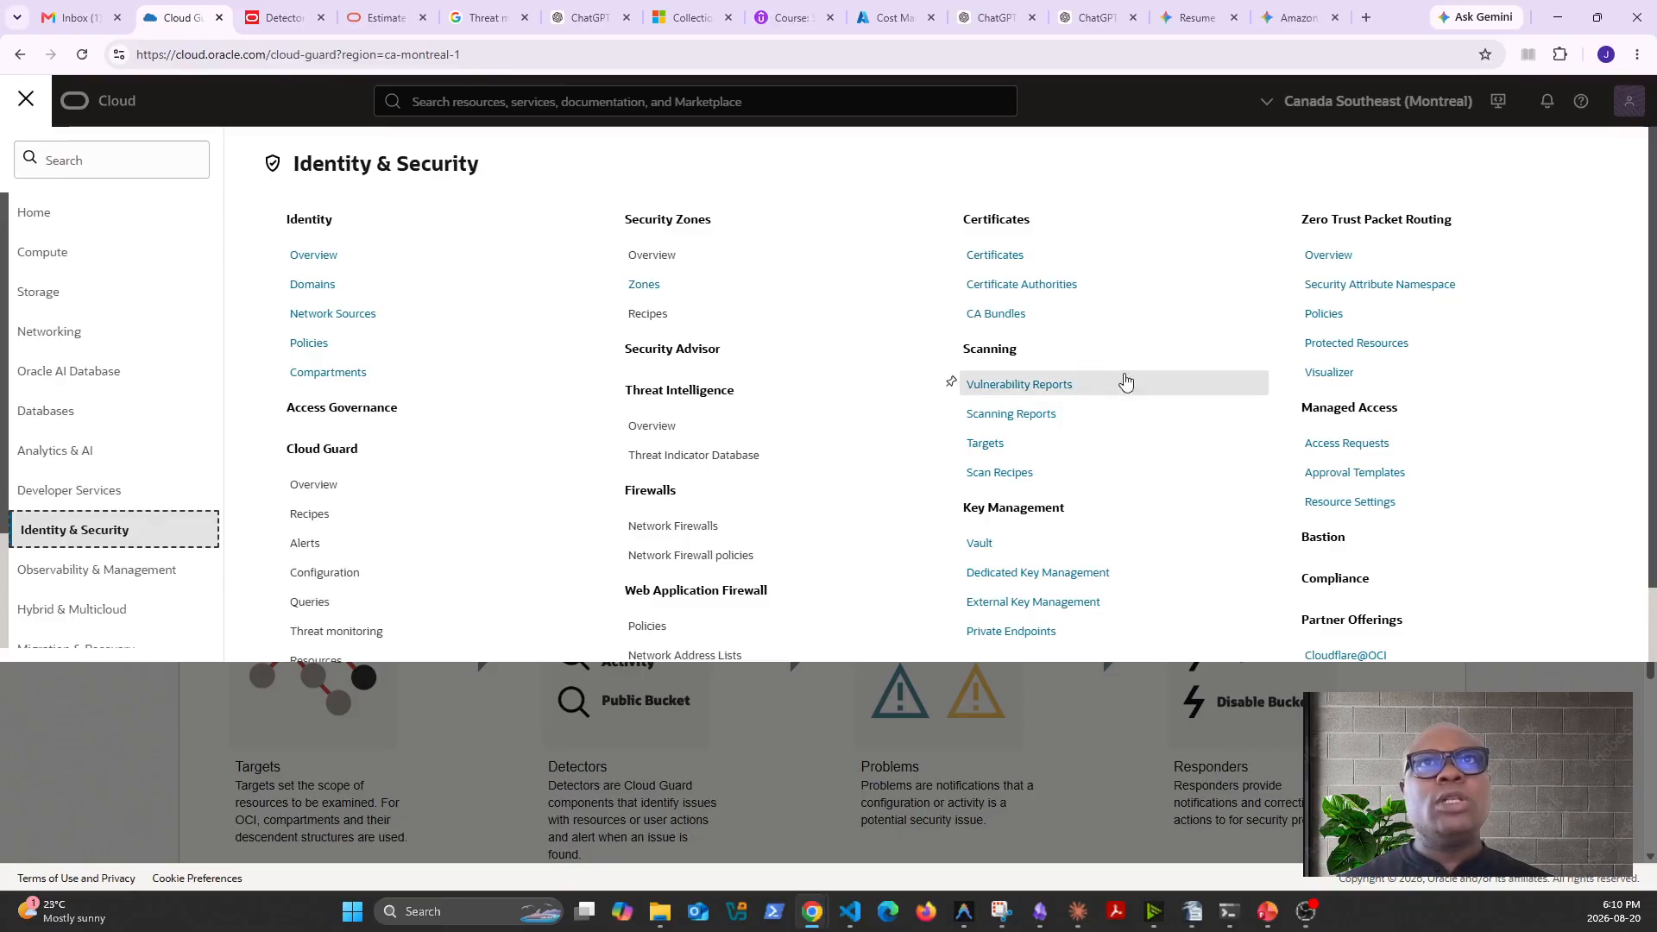
pyautogui.click(328, 451)
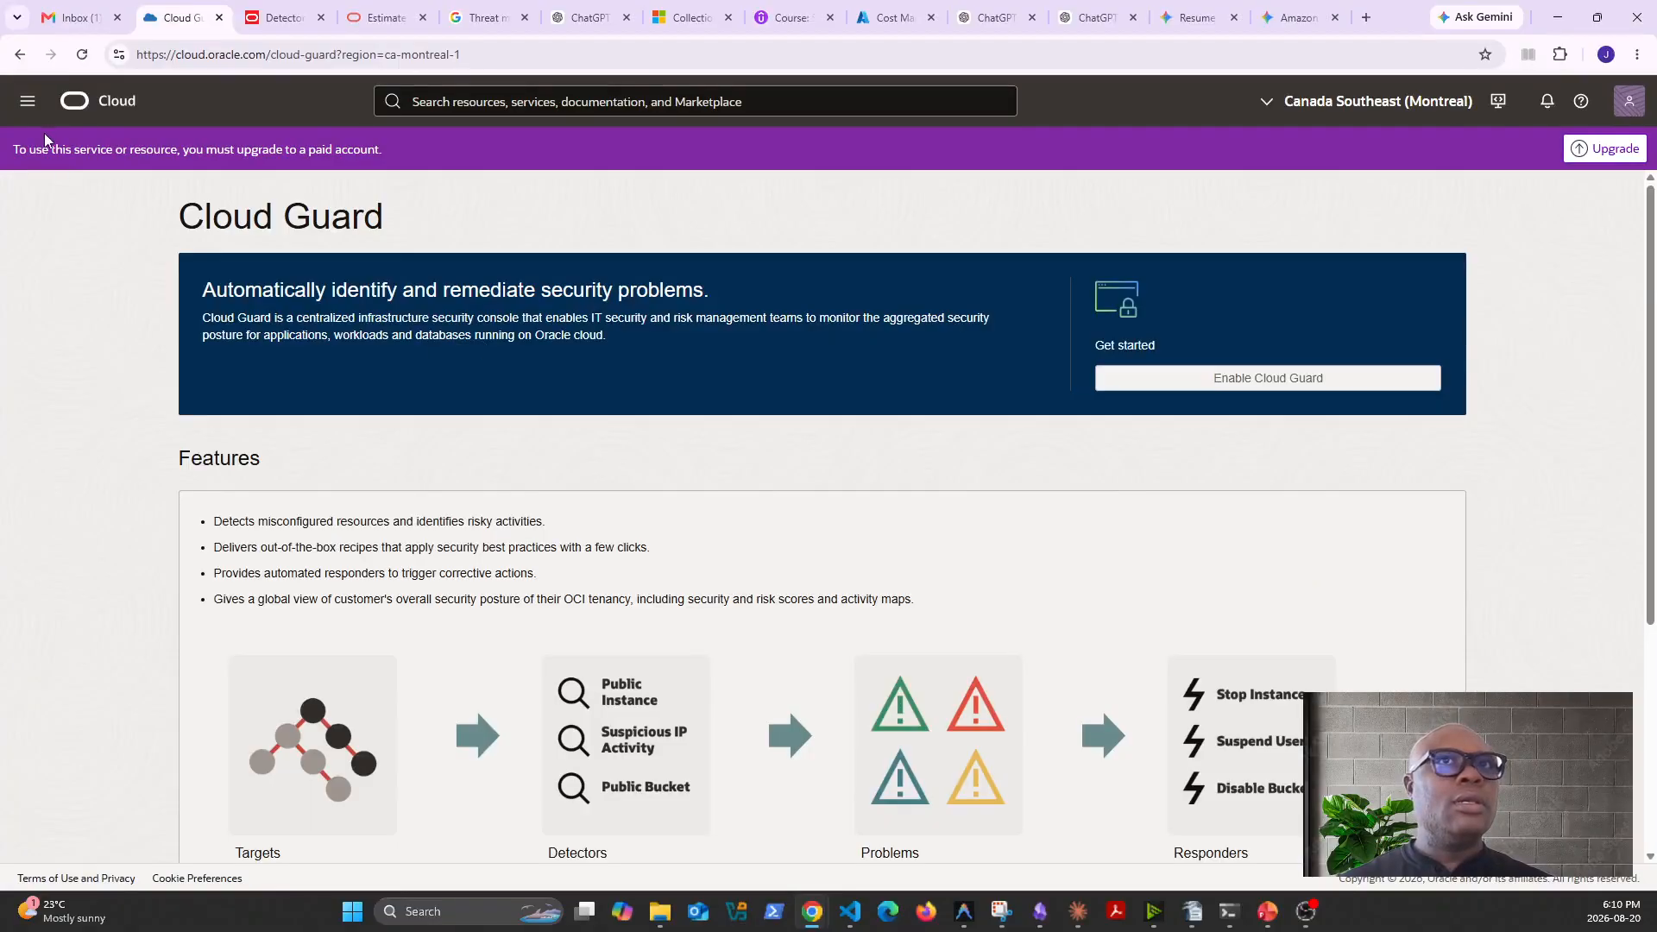
# - Open the Recipes page of Cloud Guard under Identity & Security
pyautogui.click(28, 101)
pyautogui.click(75, 529)
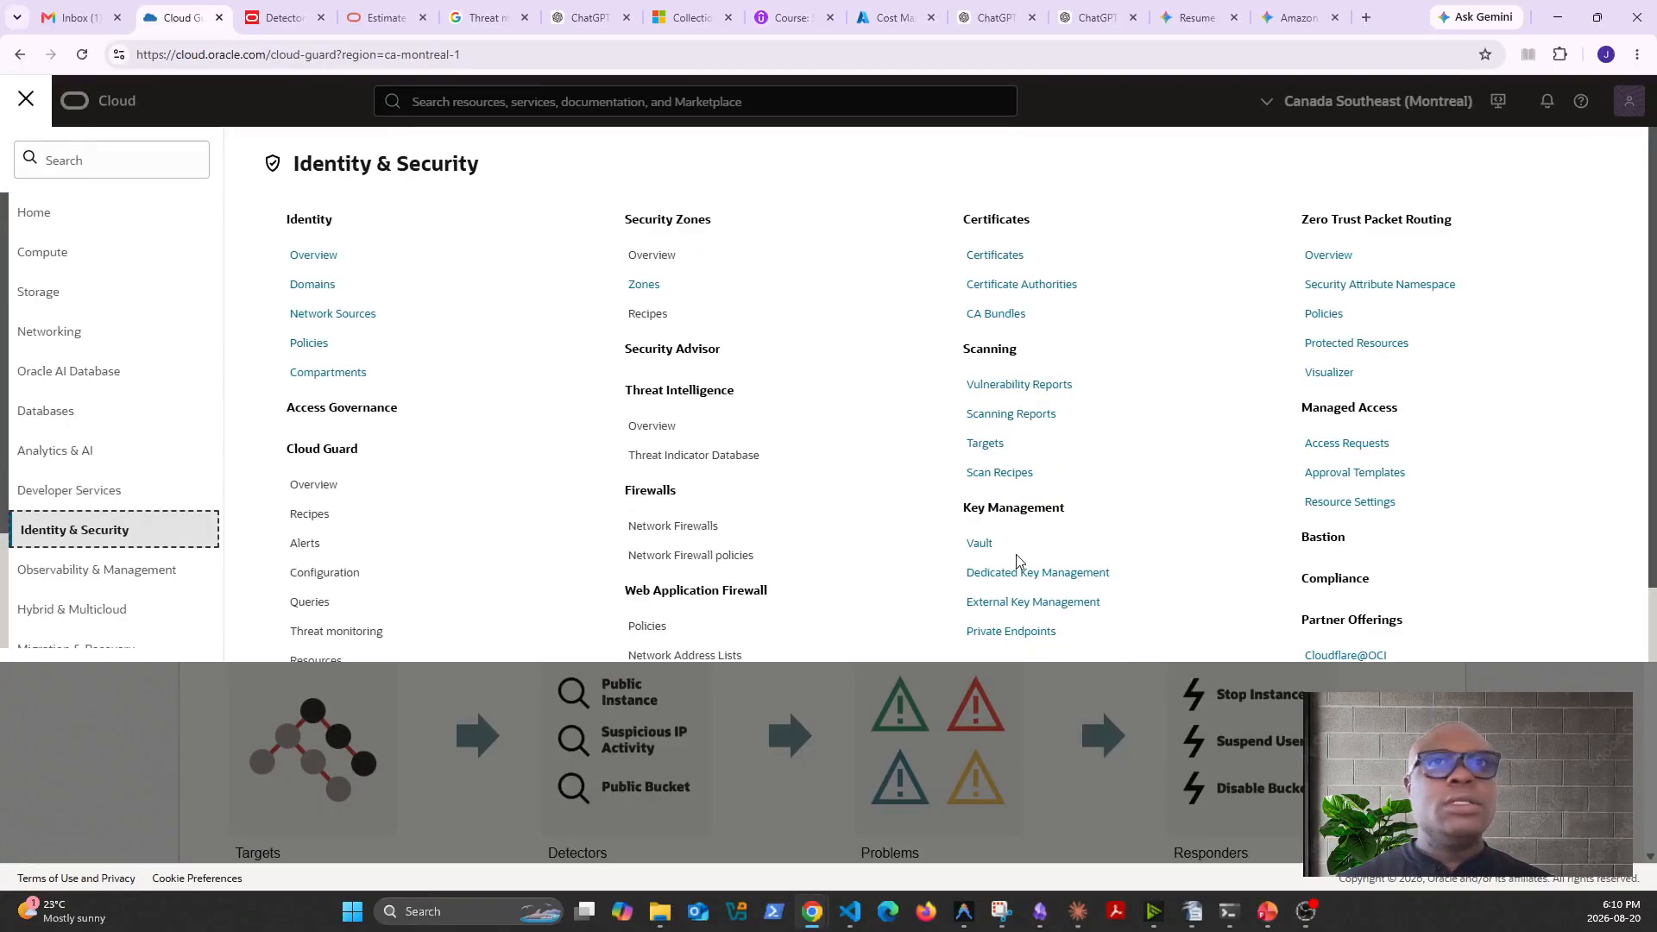
pyautogui.click(310, 428)
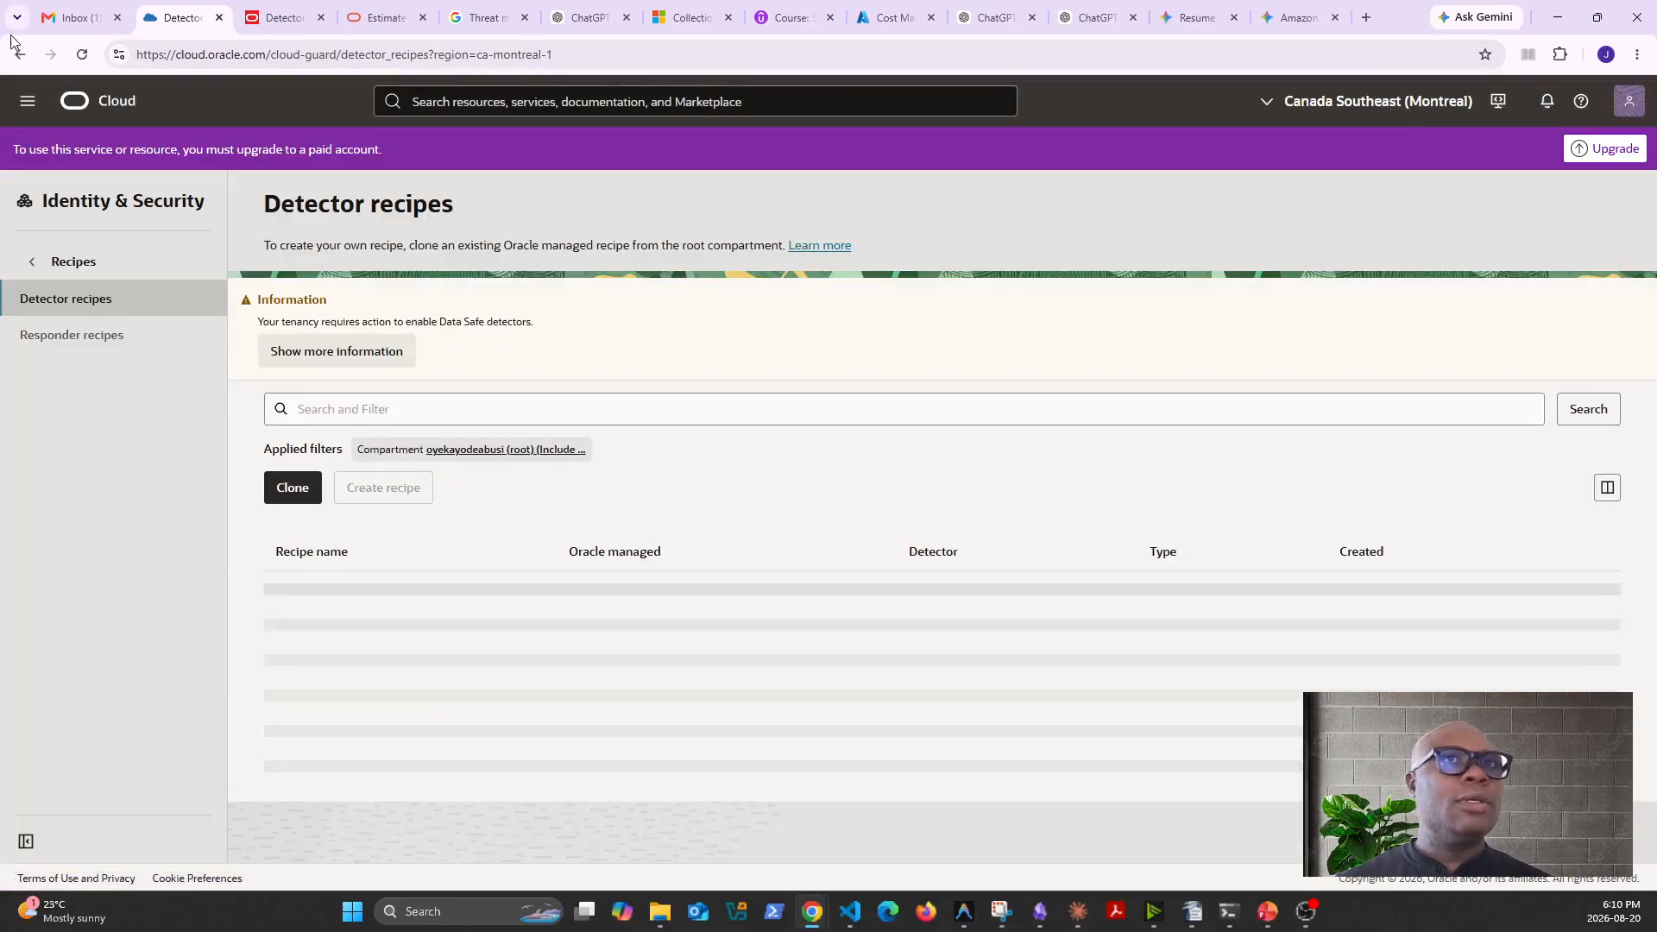
# - Go to the Cloud Guard Configuration section and open its list of targets
pyautogui.click(28, 100)
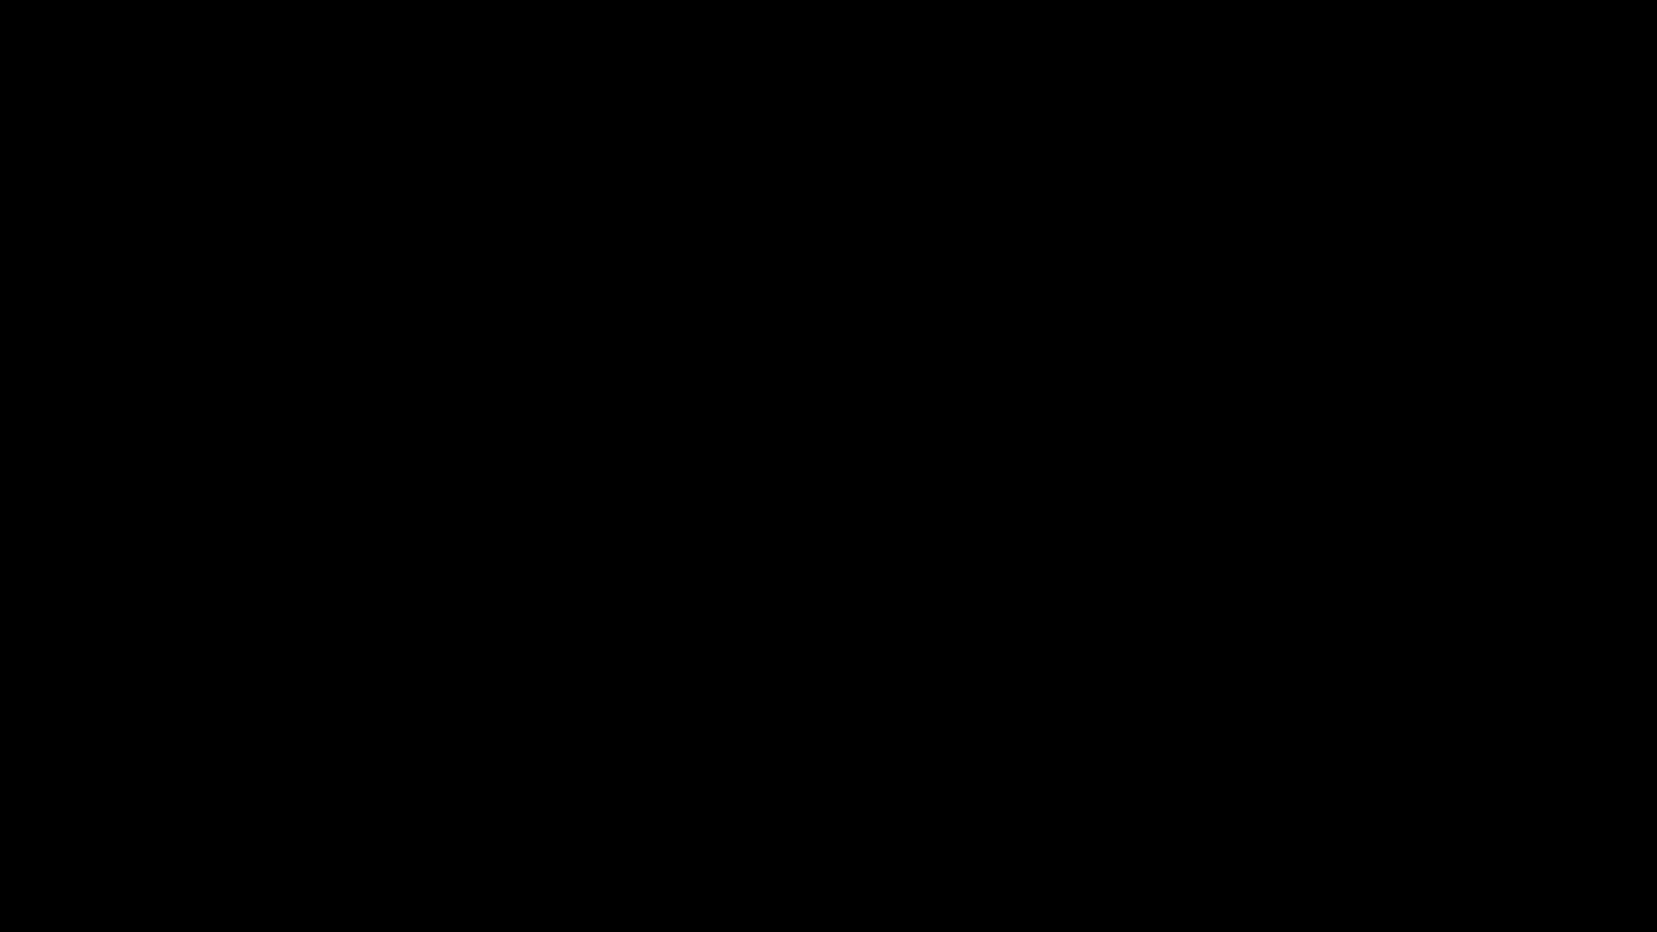
pyautogui.click(74, 529)
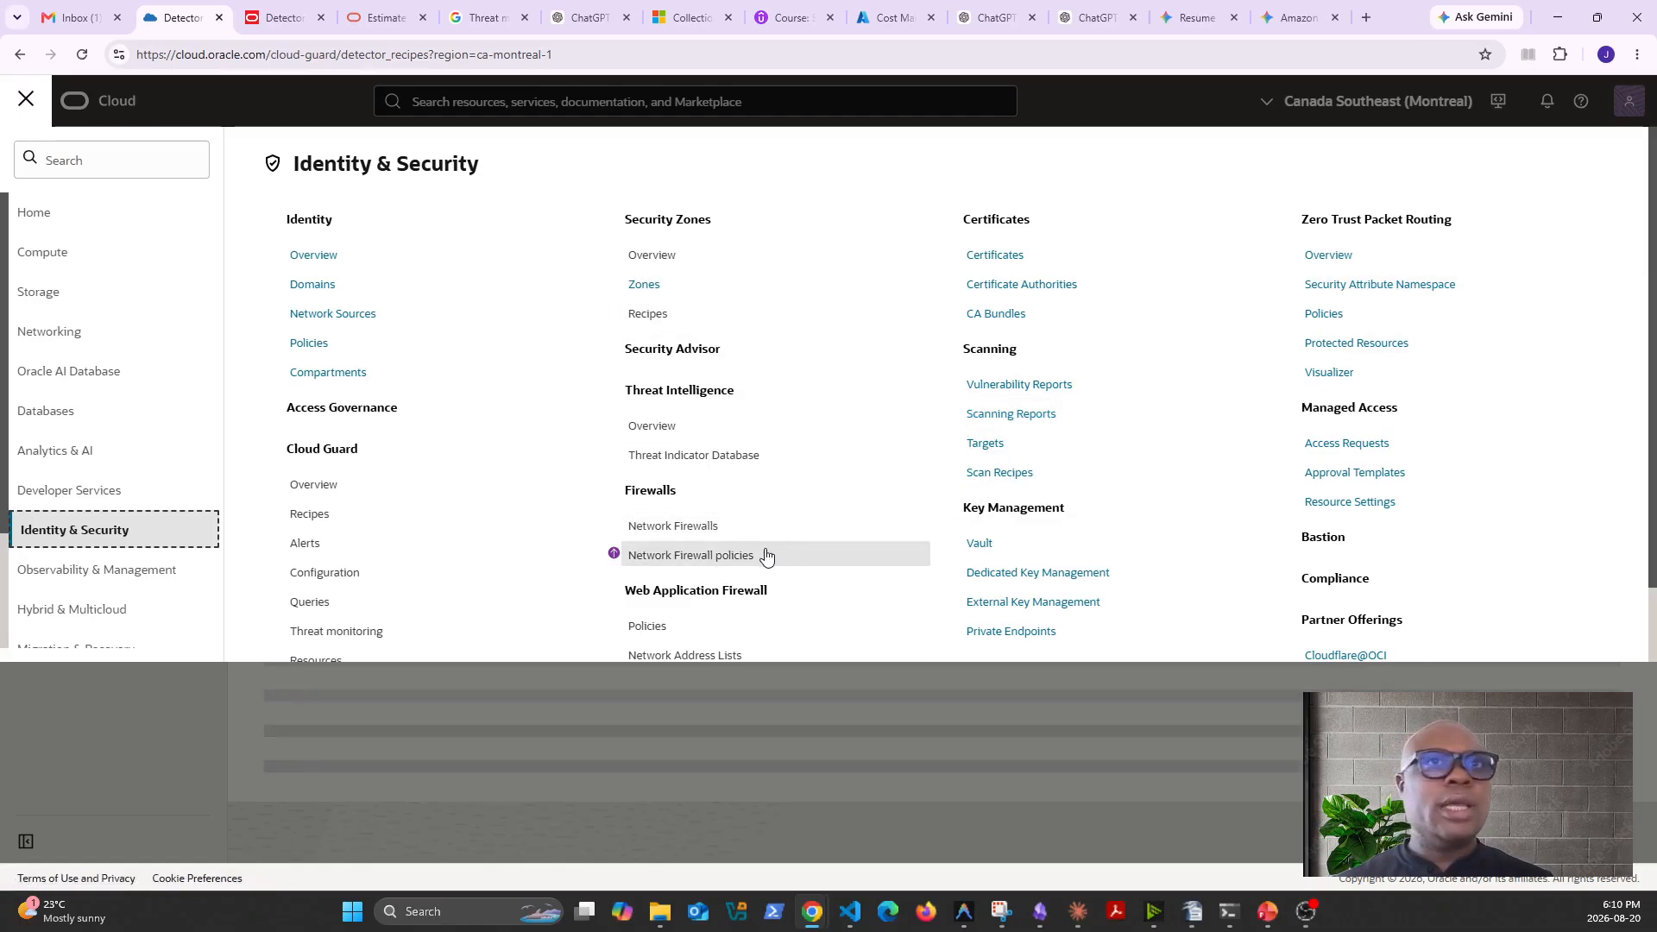
pyautogui.scroll(-1, 436, 603)
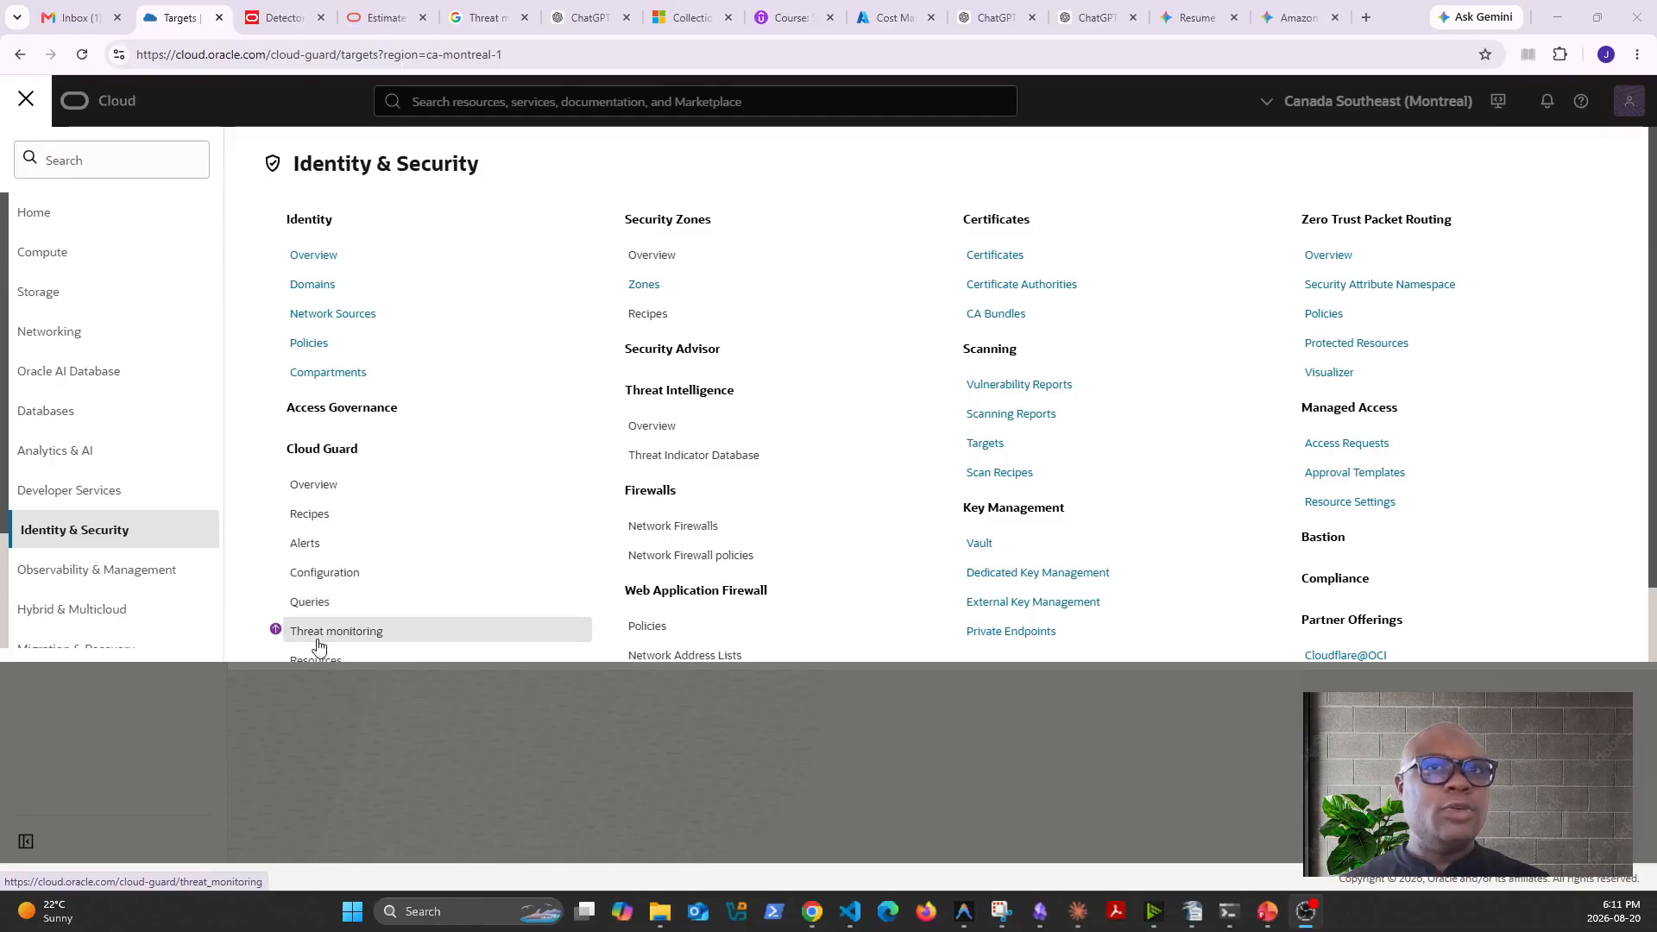
pyautogui.click(342, 576)
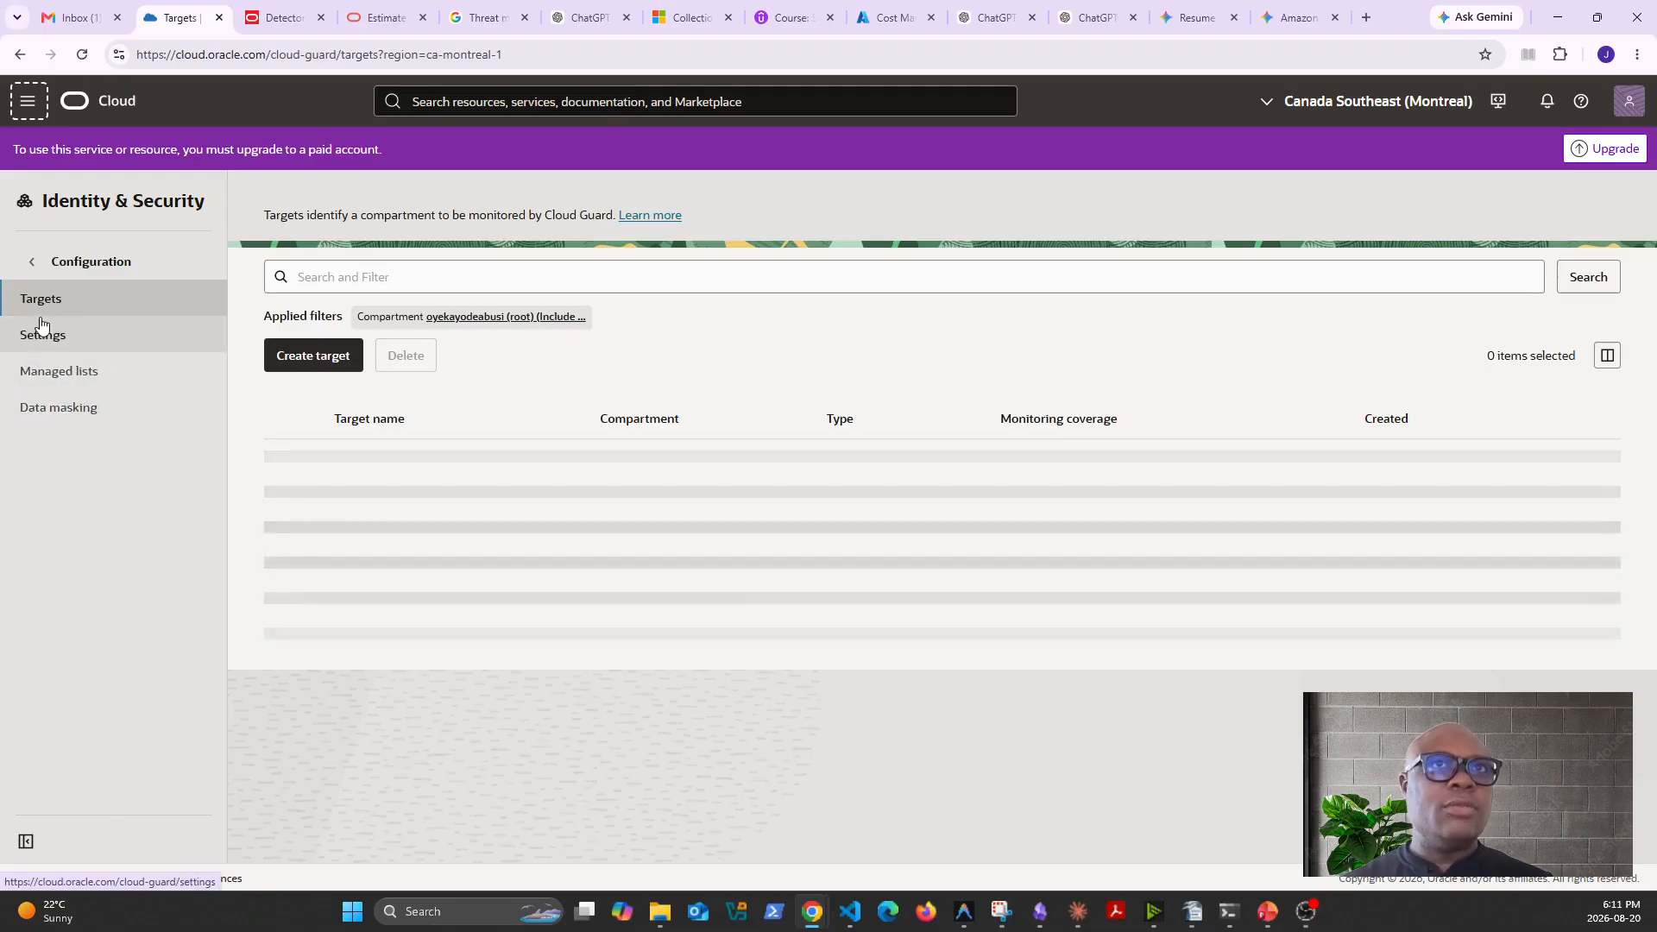
# - Start creating a Cloud Guard target and name it all-round-tenancy
pyautogui.click(314, 354)
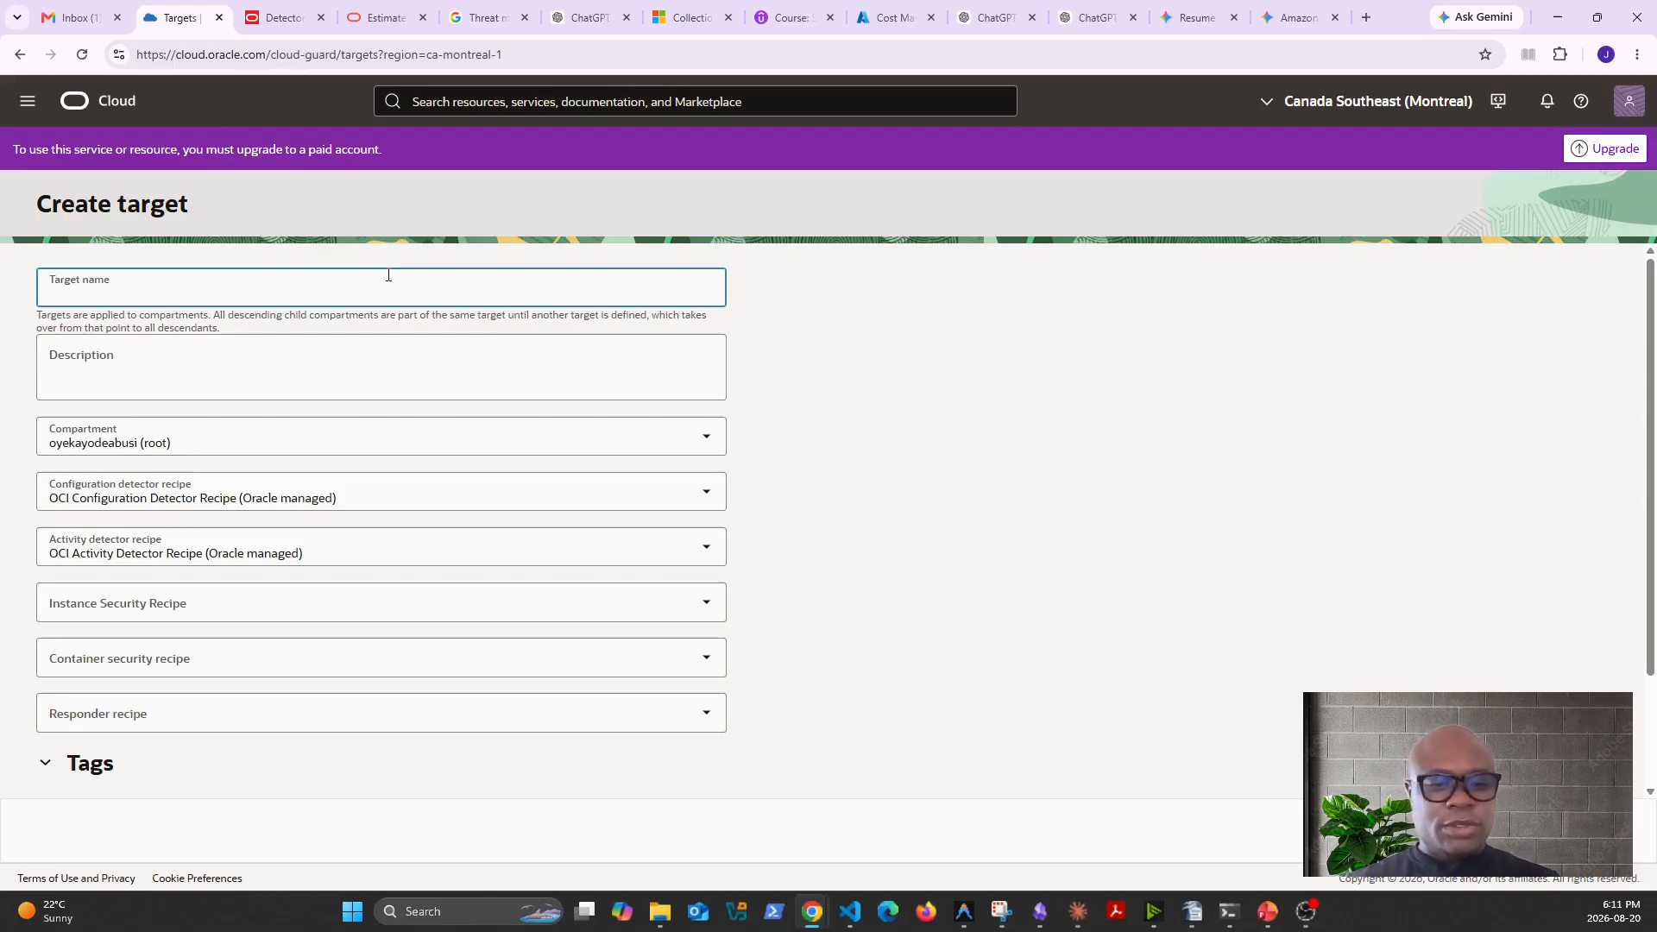
pyautogui.write('all')
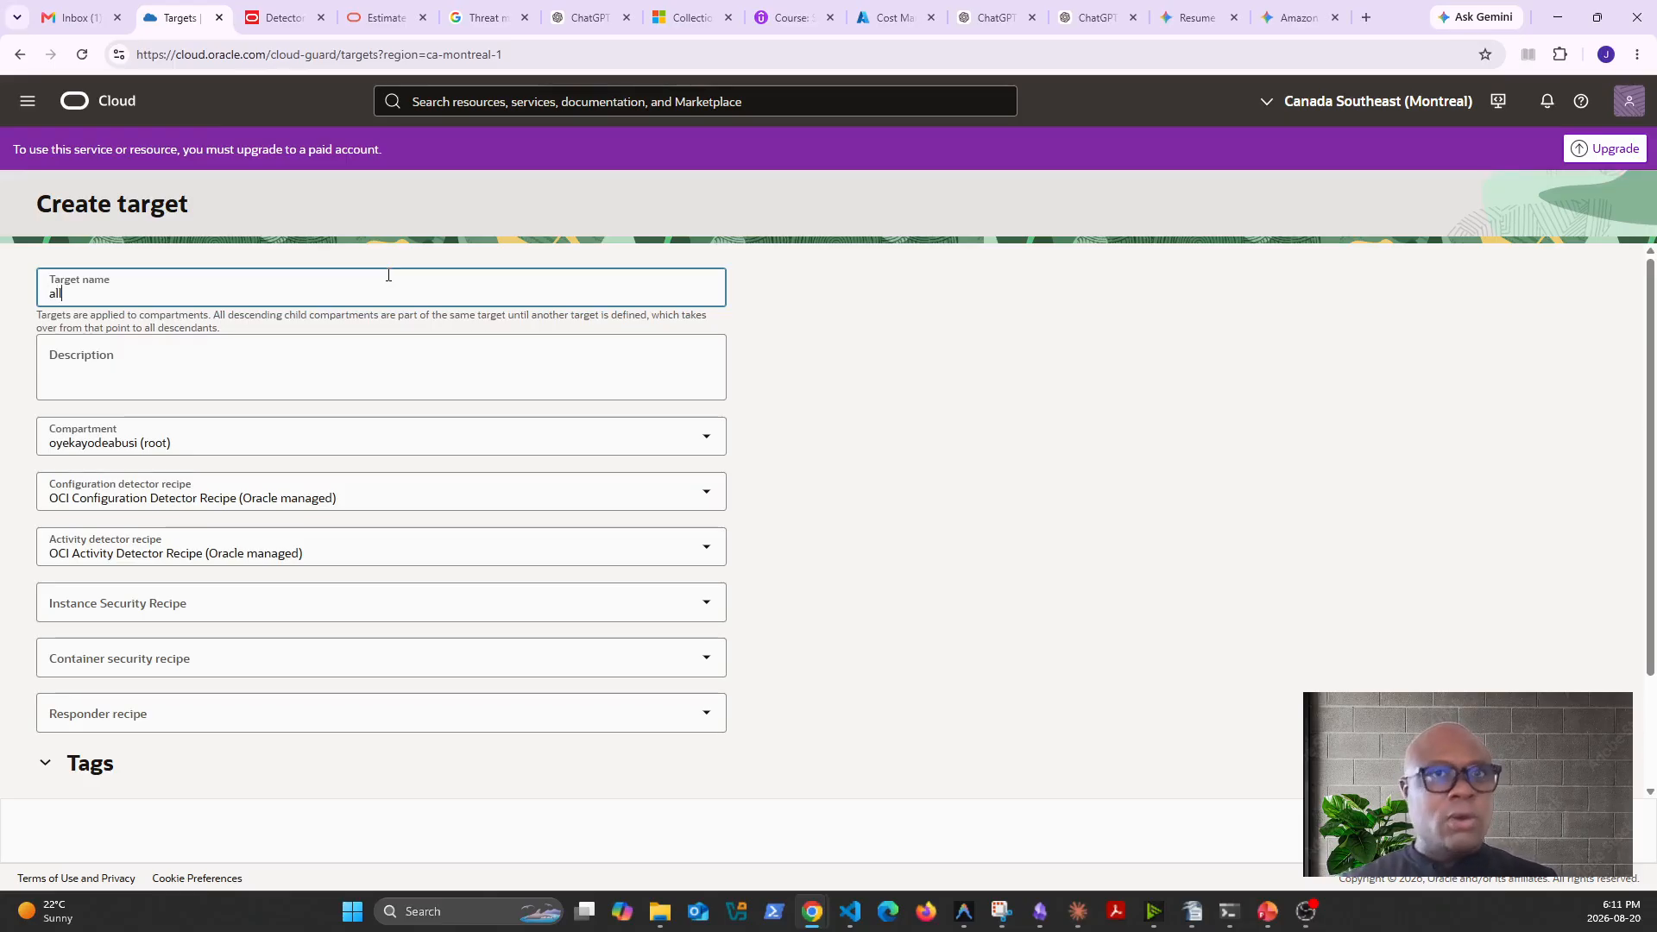
pyautogui.write('-round')
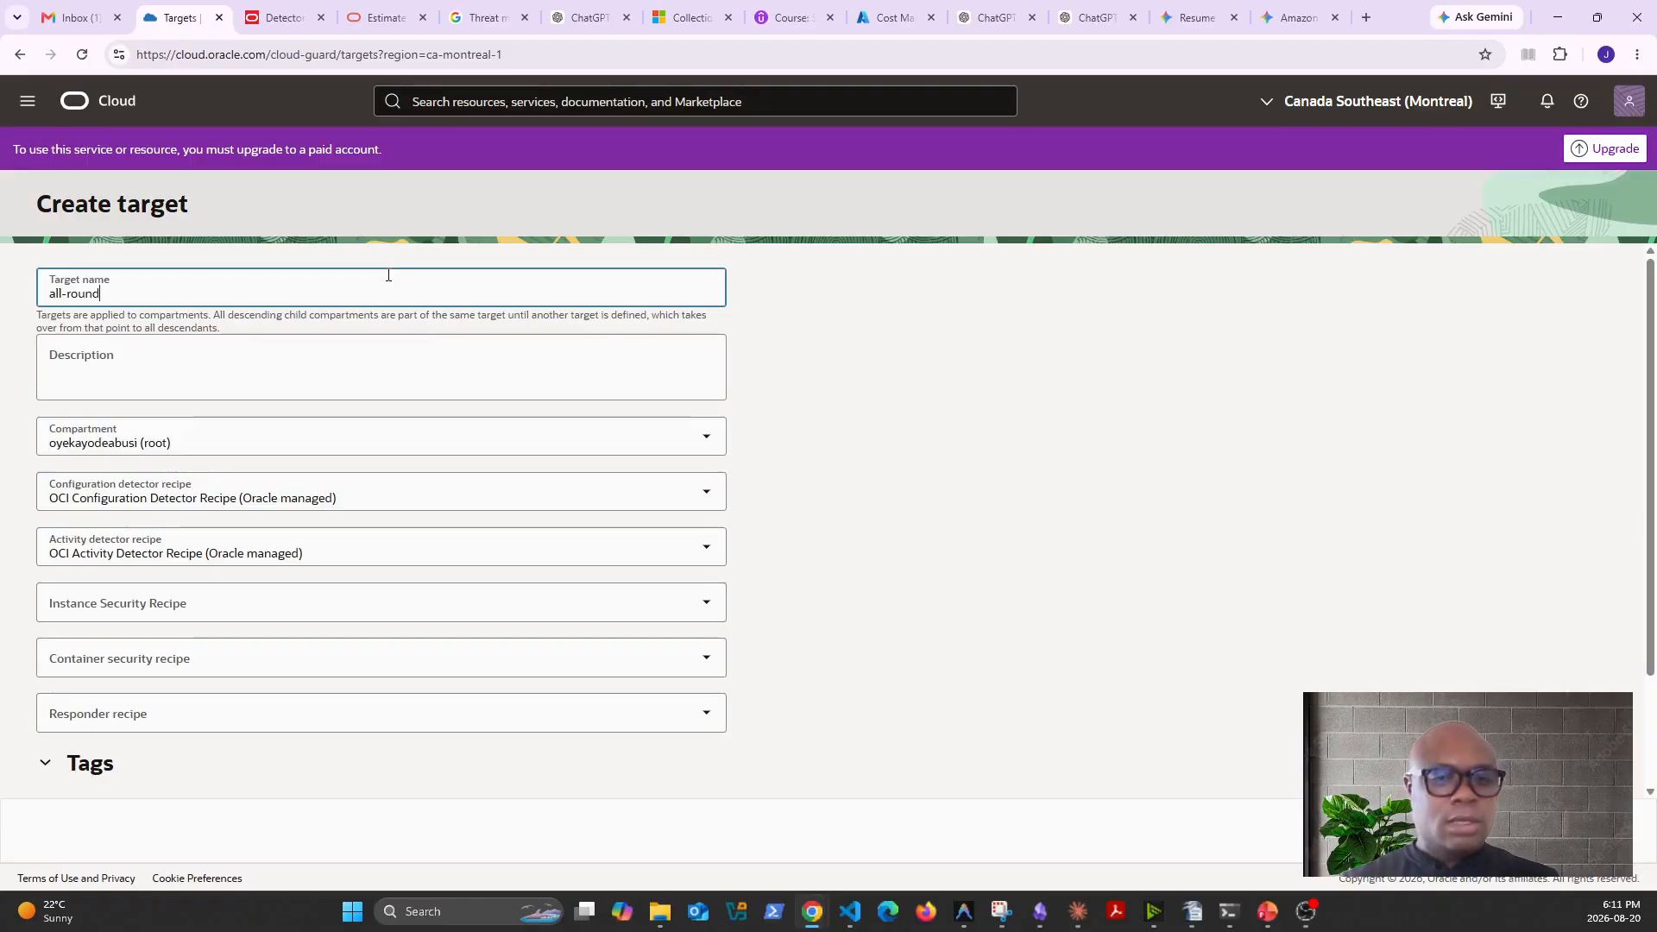
pyautogui.write('-tenancy')
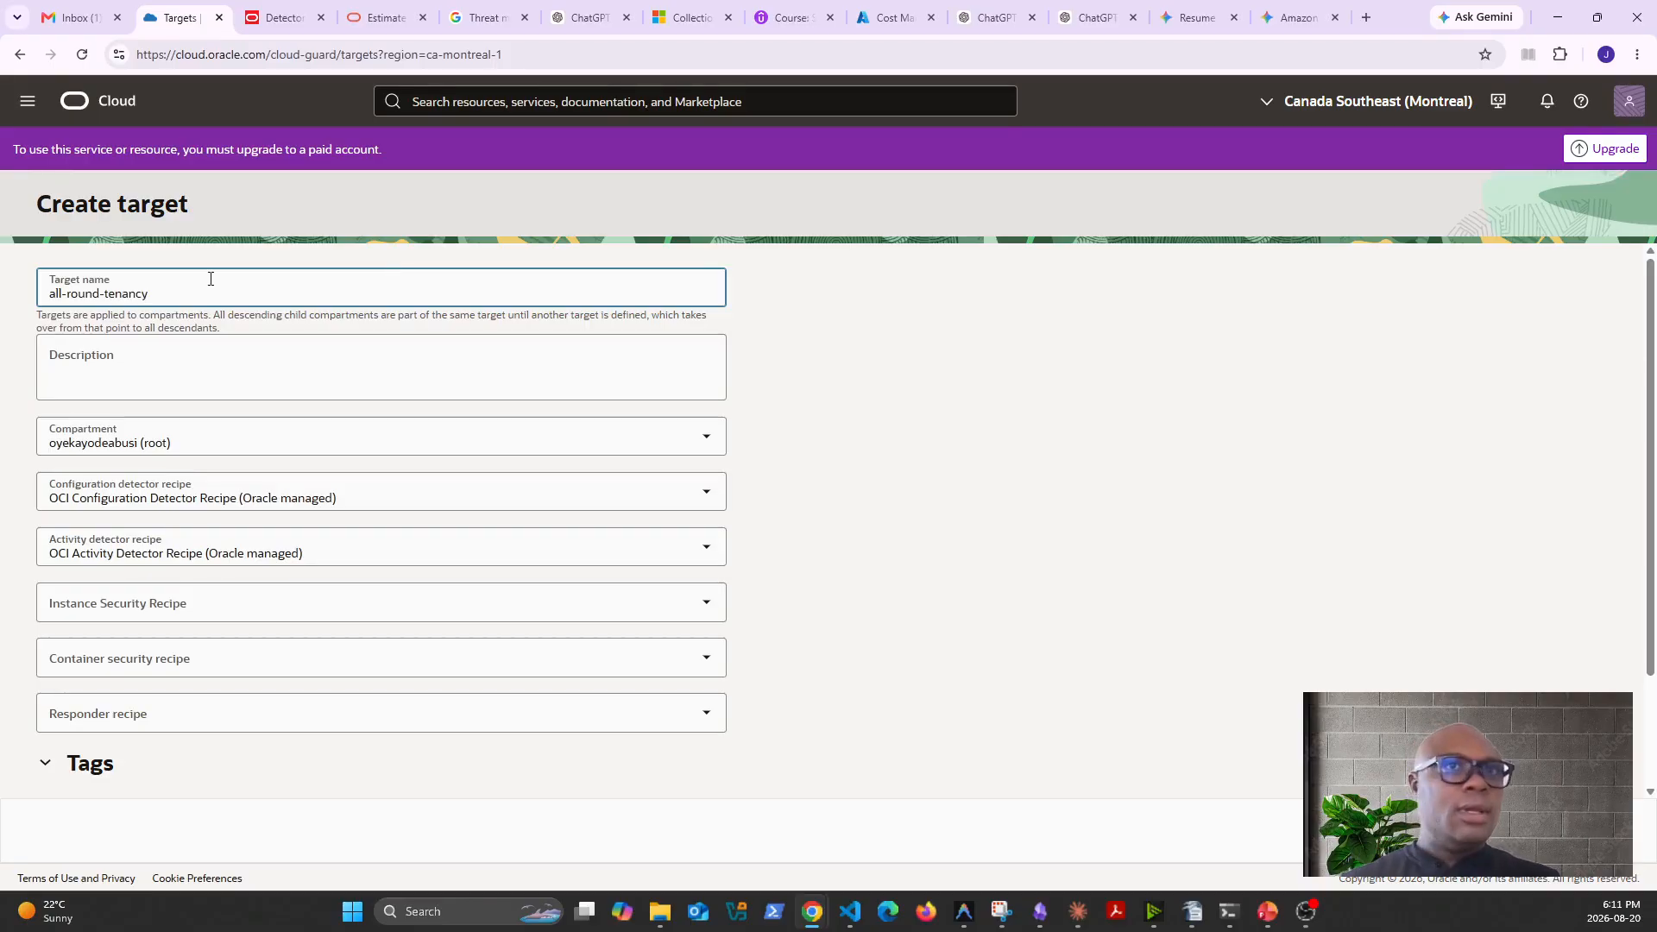
# - Copy the target name all-round-tenancy into the target's description
pyautogui.moveTo(157, 295); pyautogui.dragTo(30, 303)
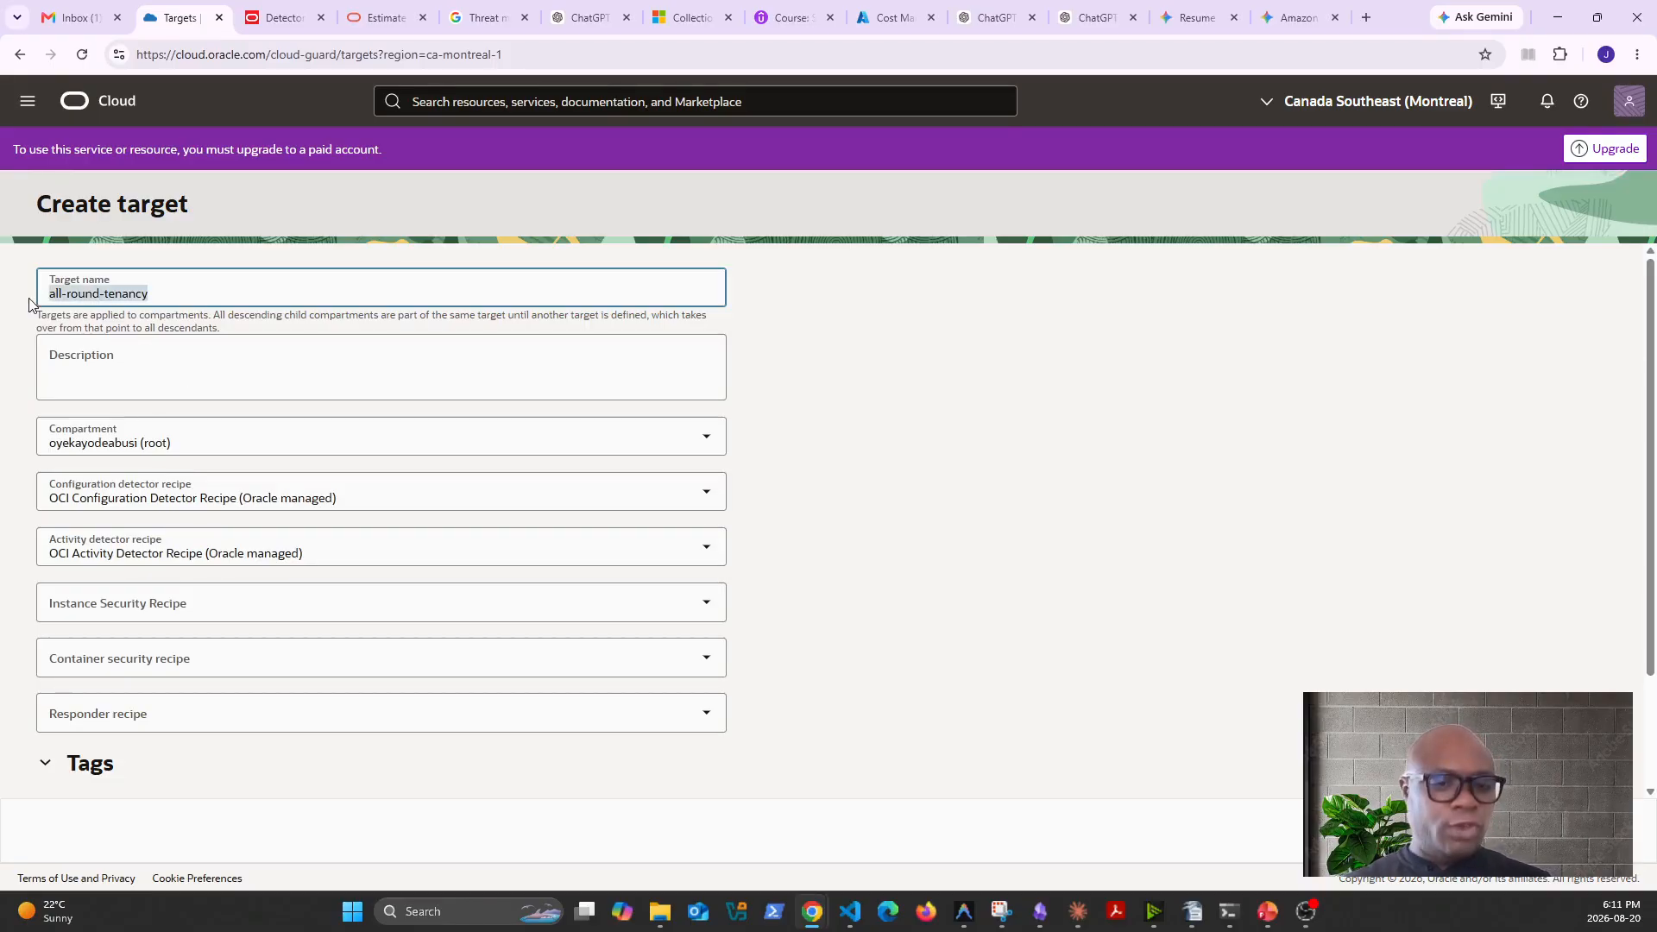
pyautogui.hotkey('ctrl', 'c')
pyautogui.click(121, 370)
pyautogui.hotkey('ctrl', 'v')
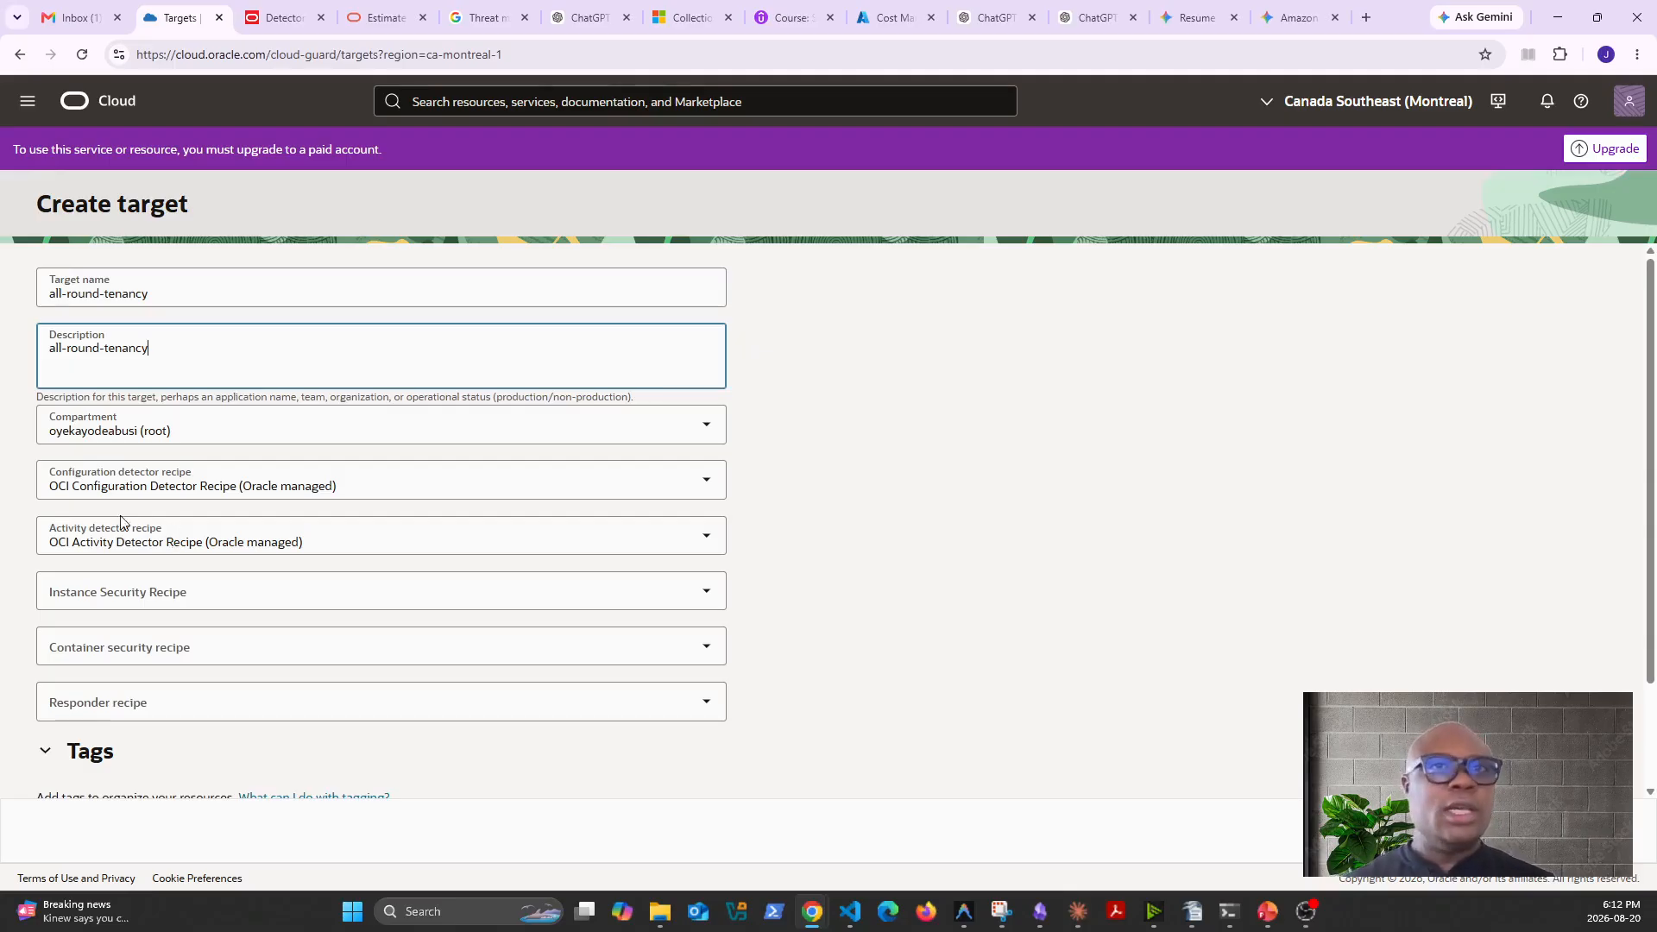
# - Assign the Oracle-managed OCI Instance Security Detector Recipe and OCI Container Security Config Recipe to the target
pyautogui.click(508, 590)
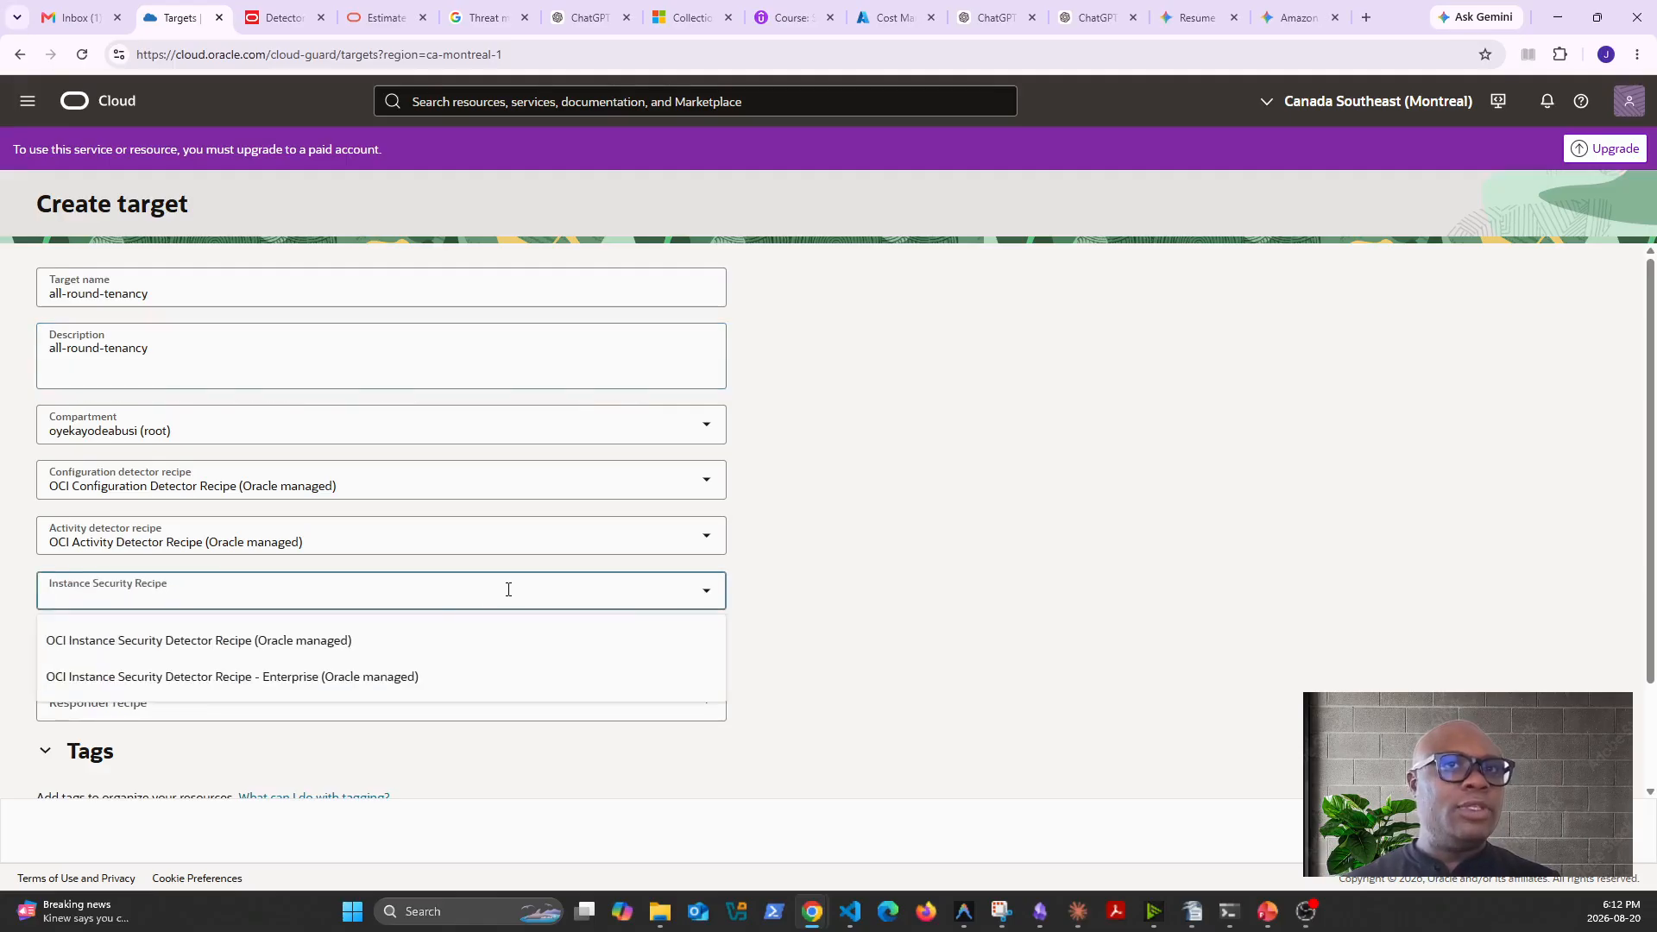
pyautogui.click(267, 643)
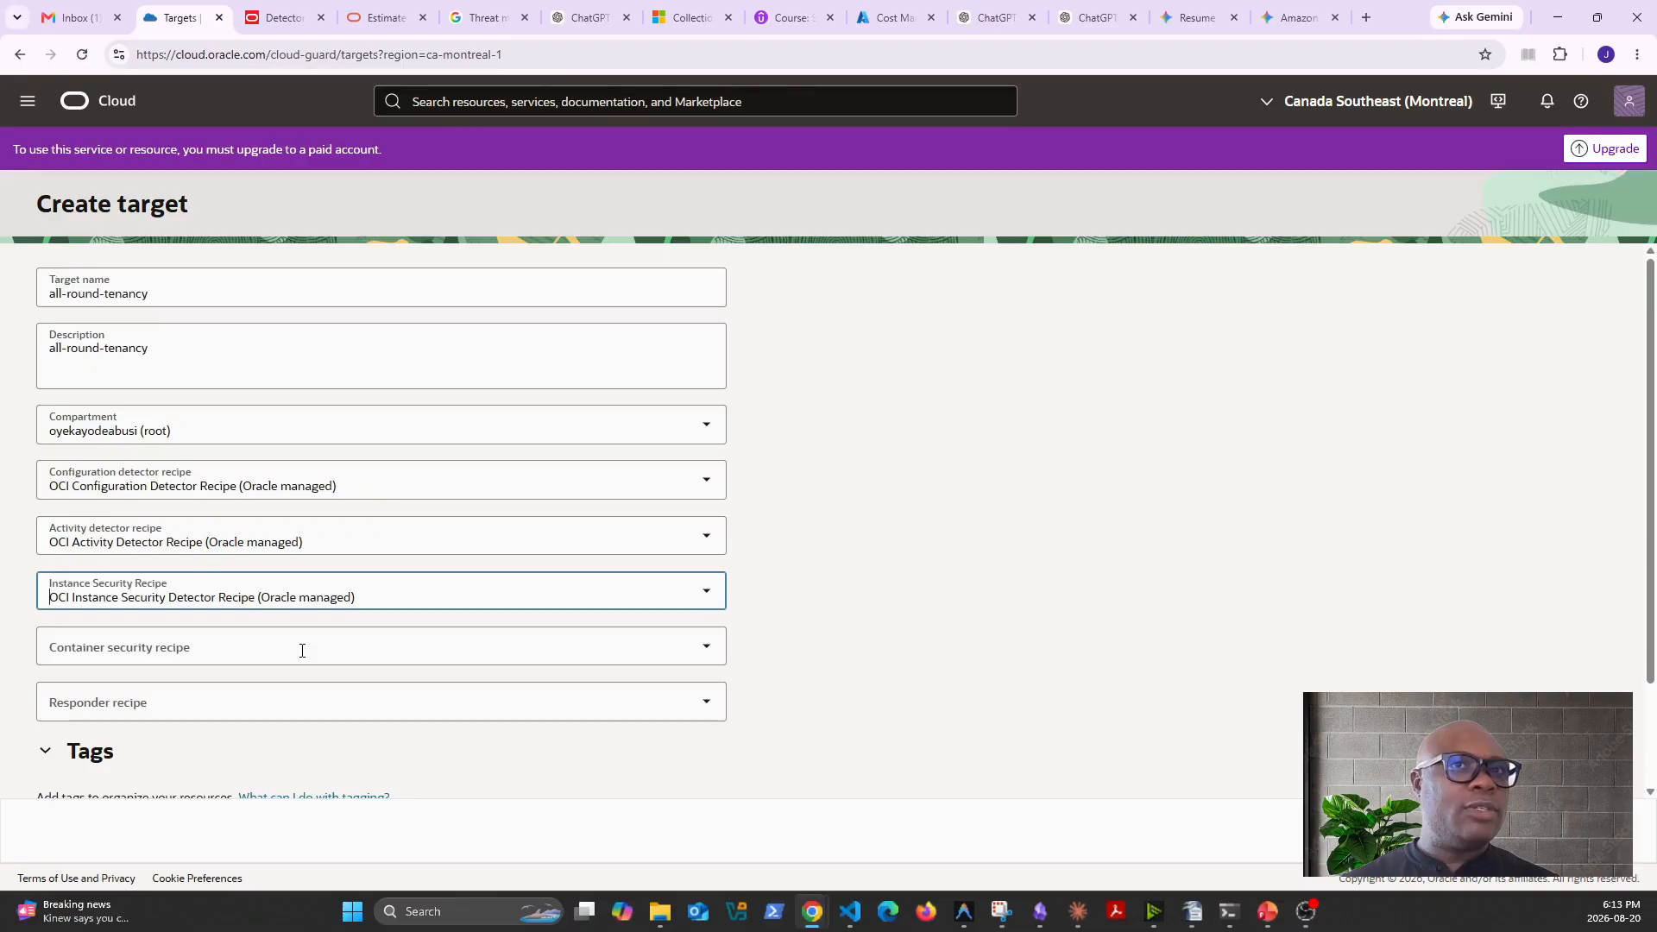
pyautogui.click(302, 651)
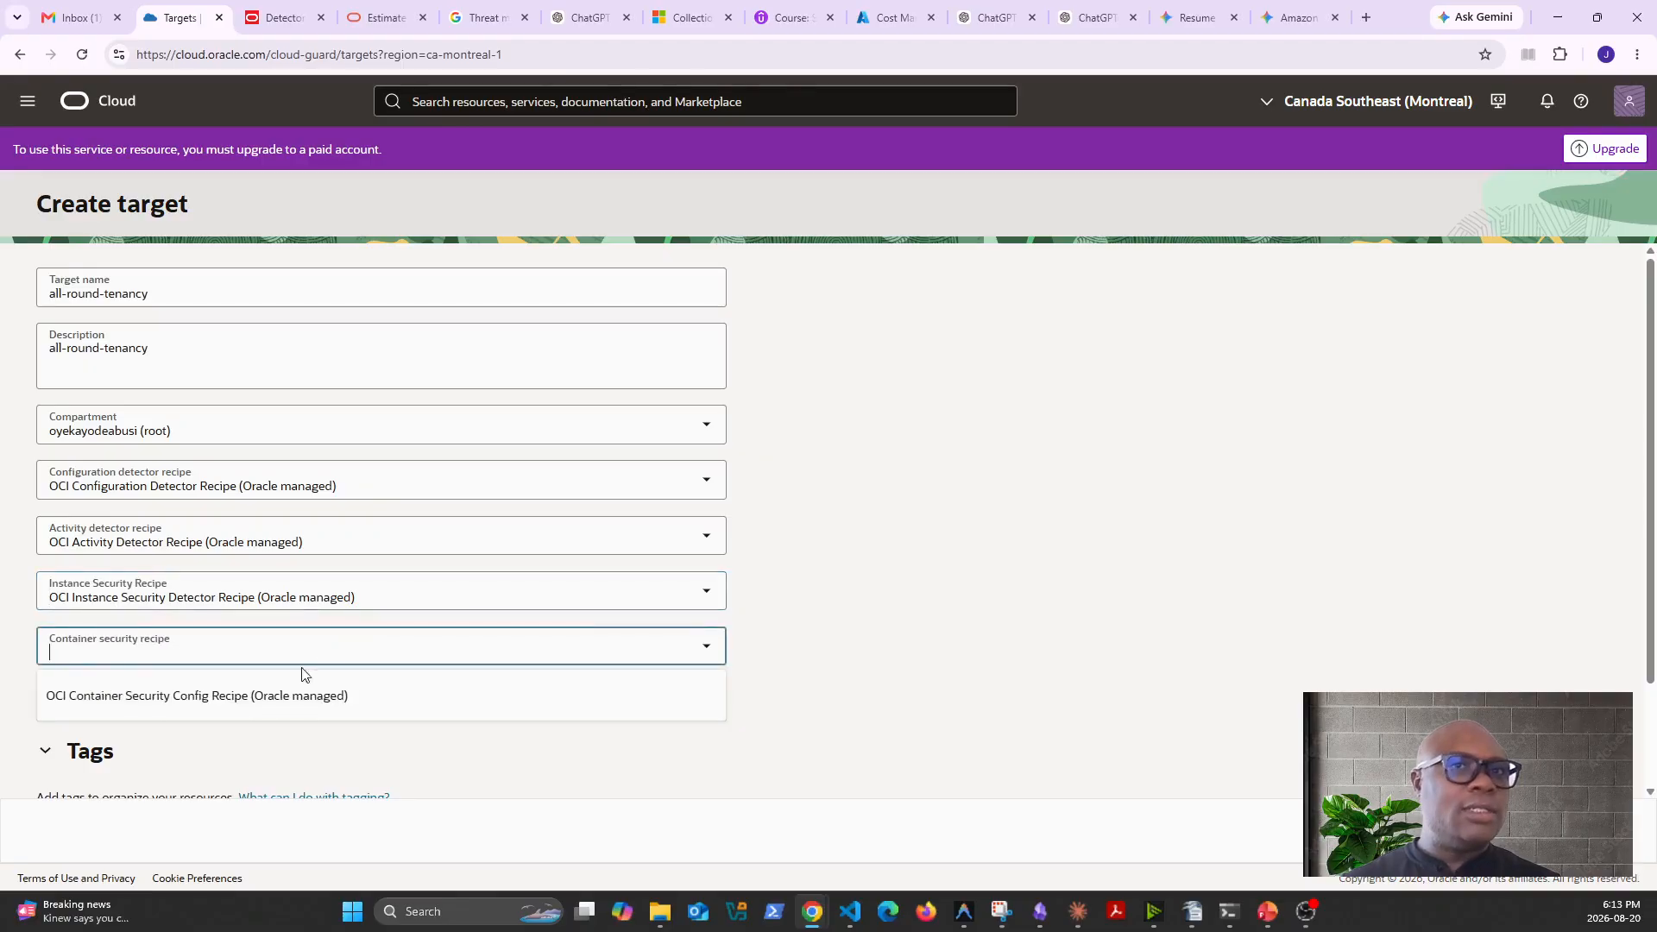
pyautogui.click(250, 697)
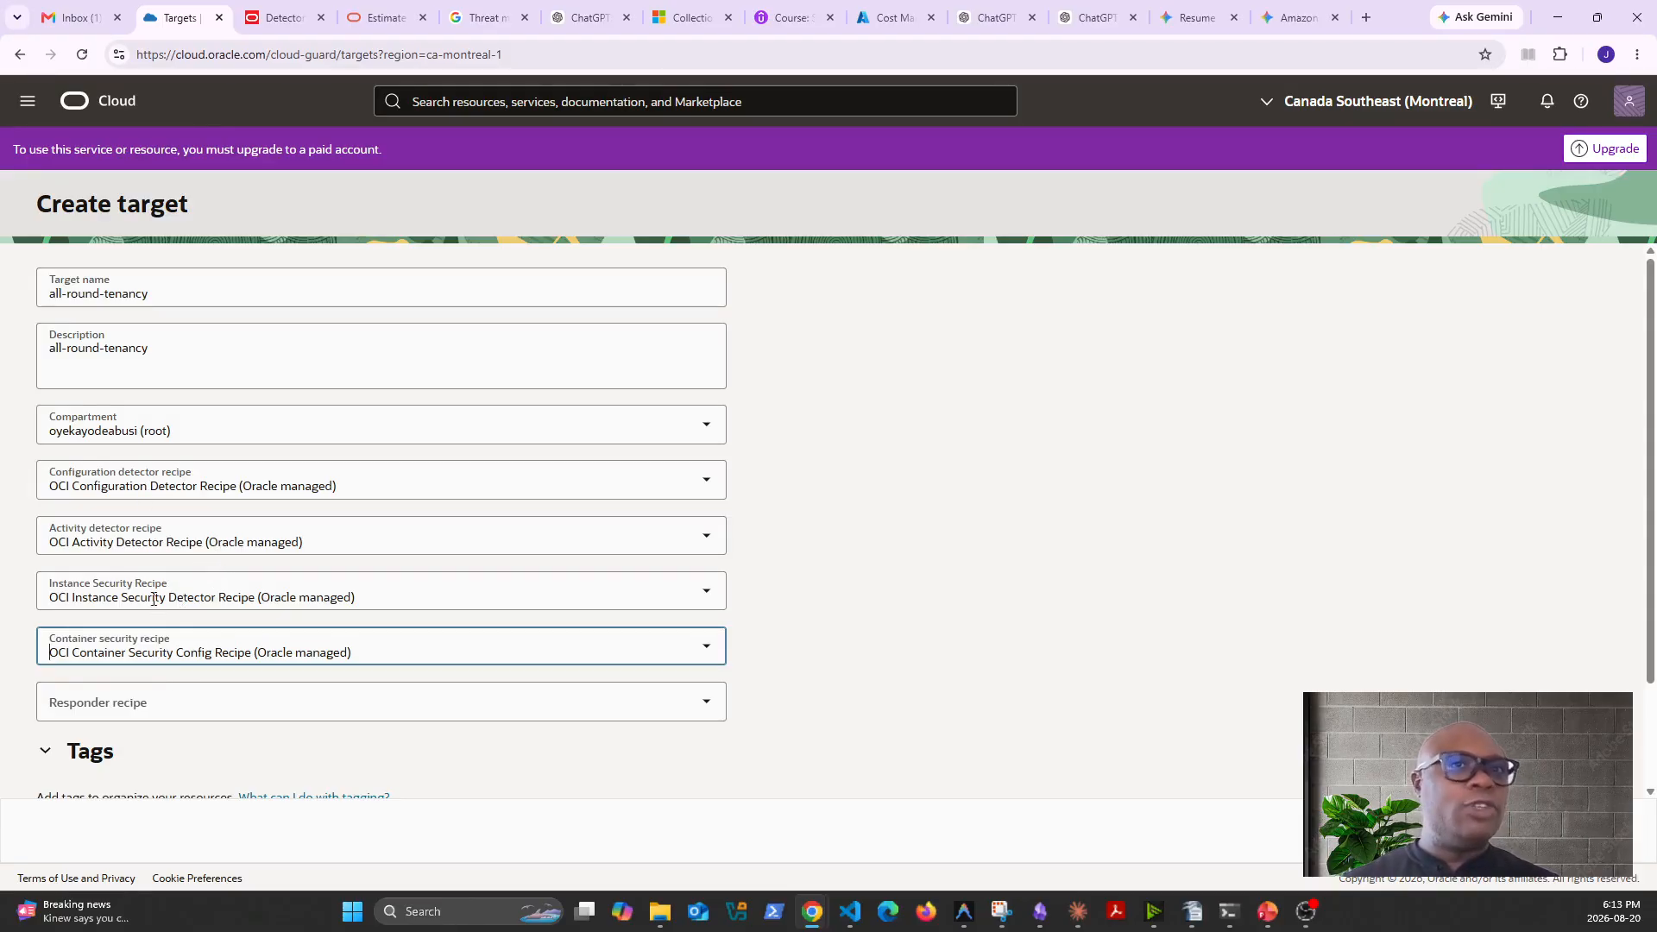
# - Set the target's responder recipe to OCI Responder Recipe (Oracle managed) and review the completed target form
pyautogui.click(282, 699)
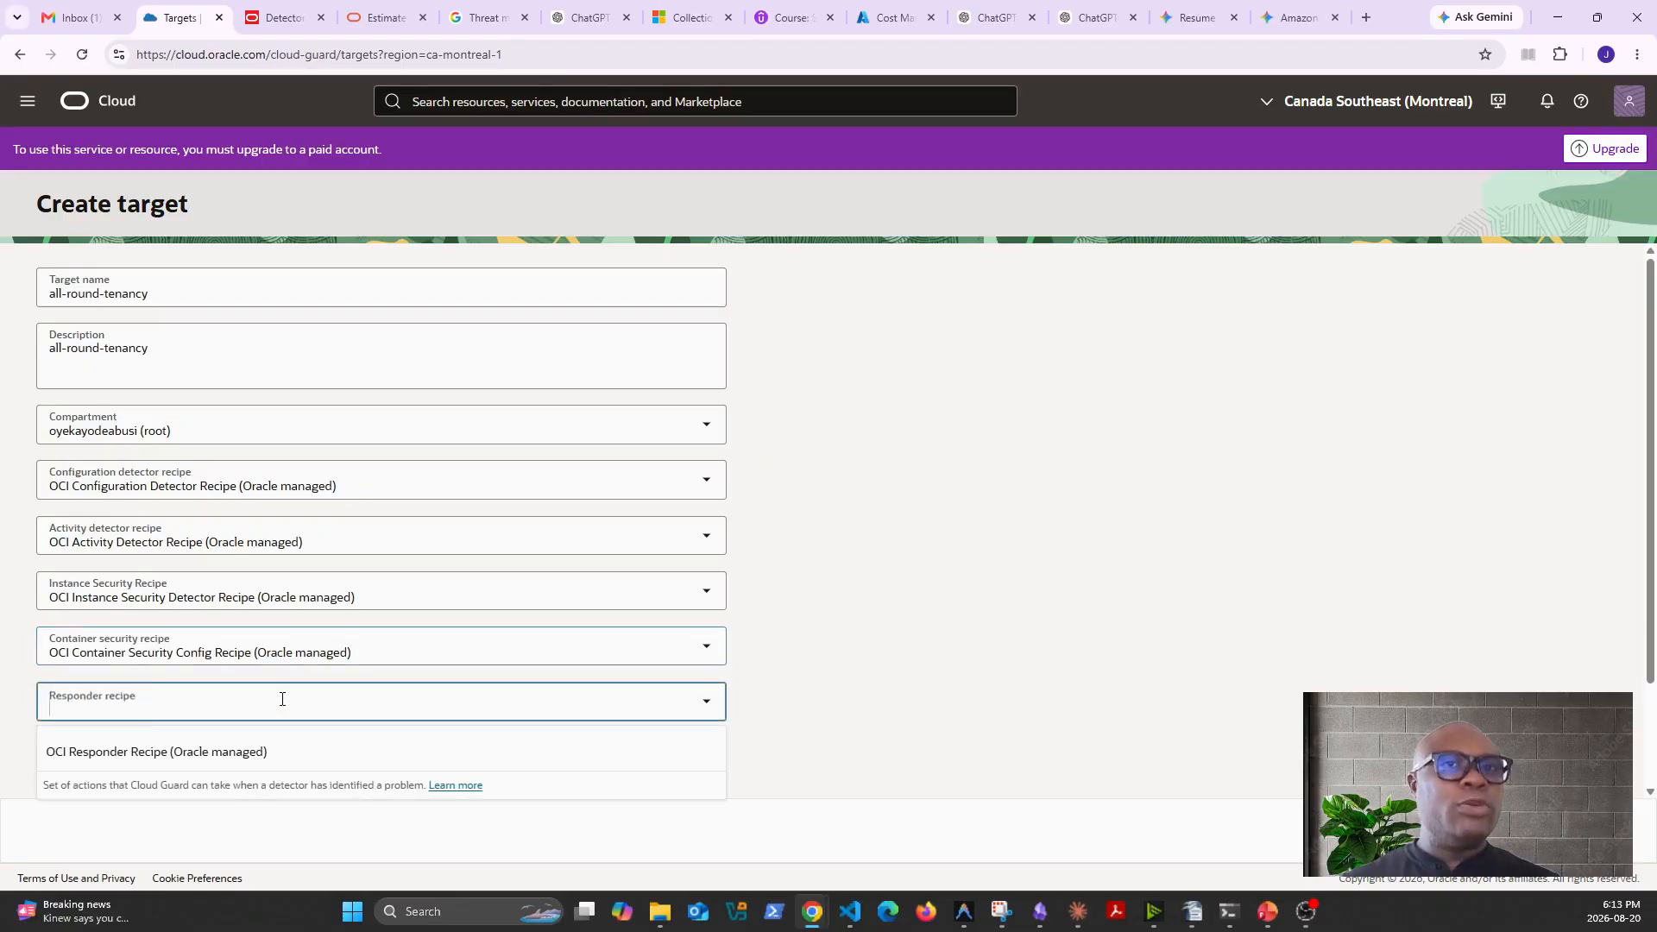
pyautogui.click(194, 764)
pyautogui.scroll(-2, 423, 740)
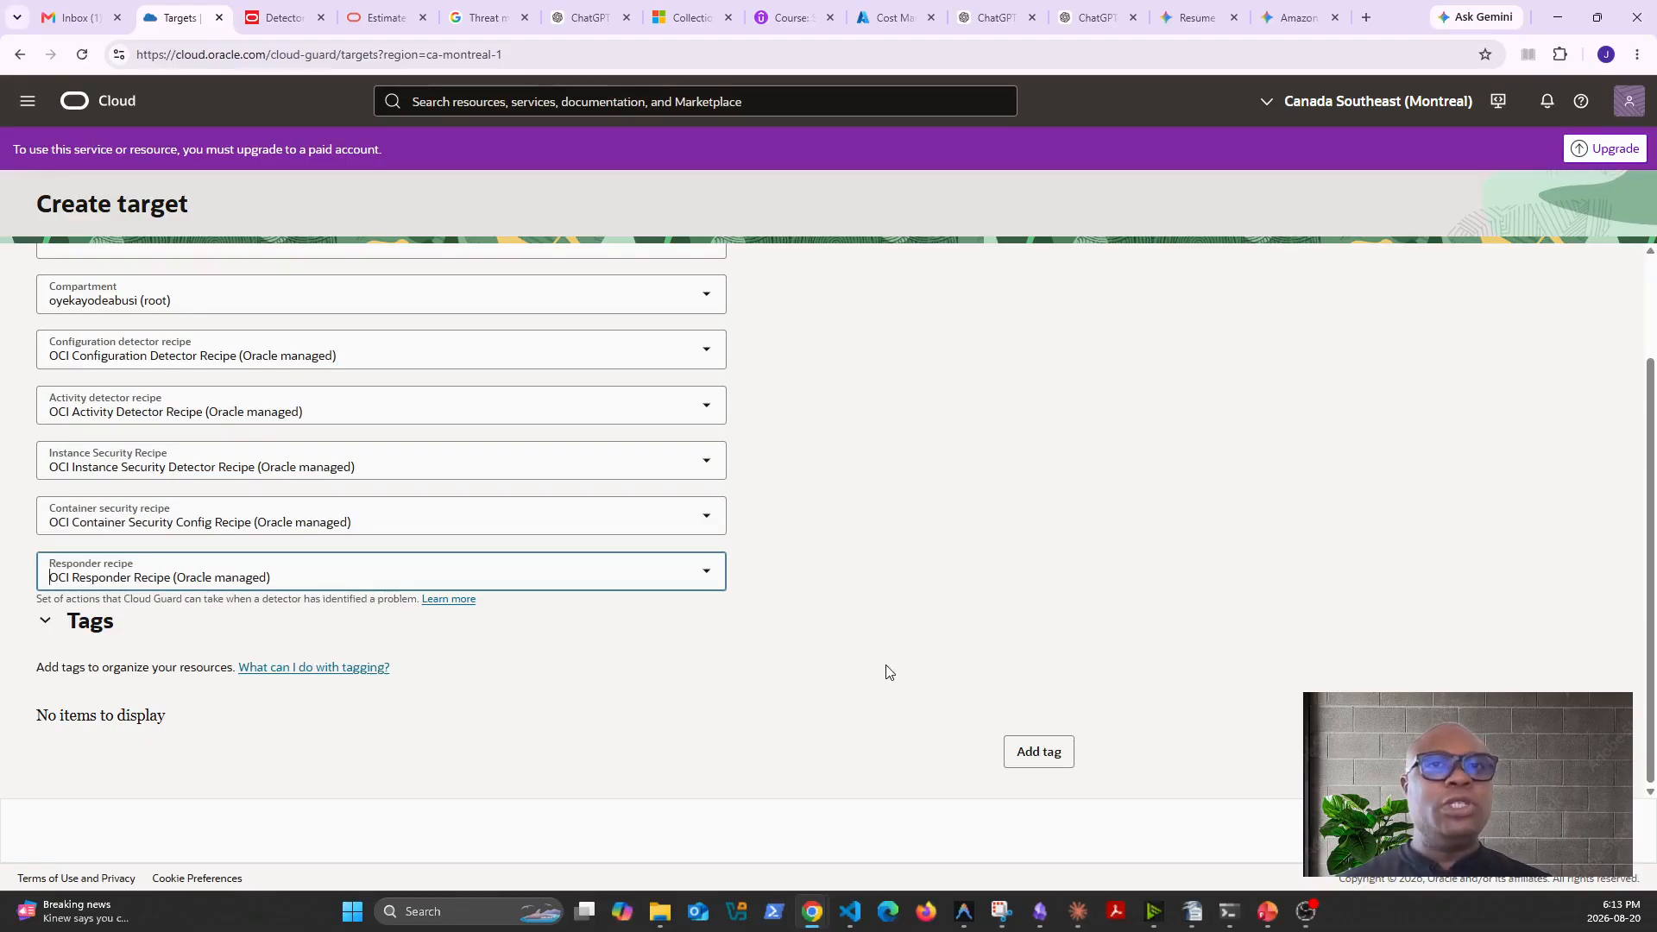
pyautogui.scroll(2, 1309, 650)
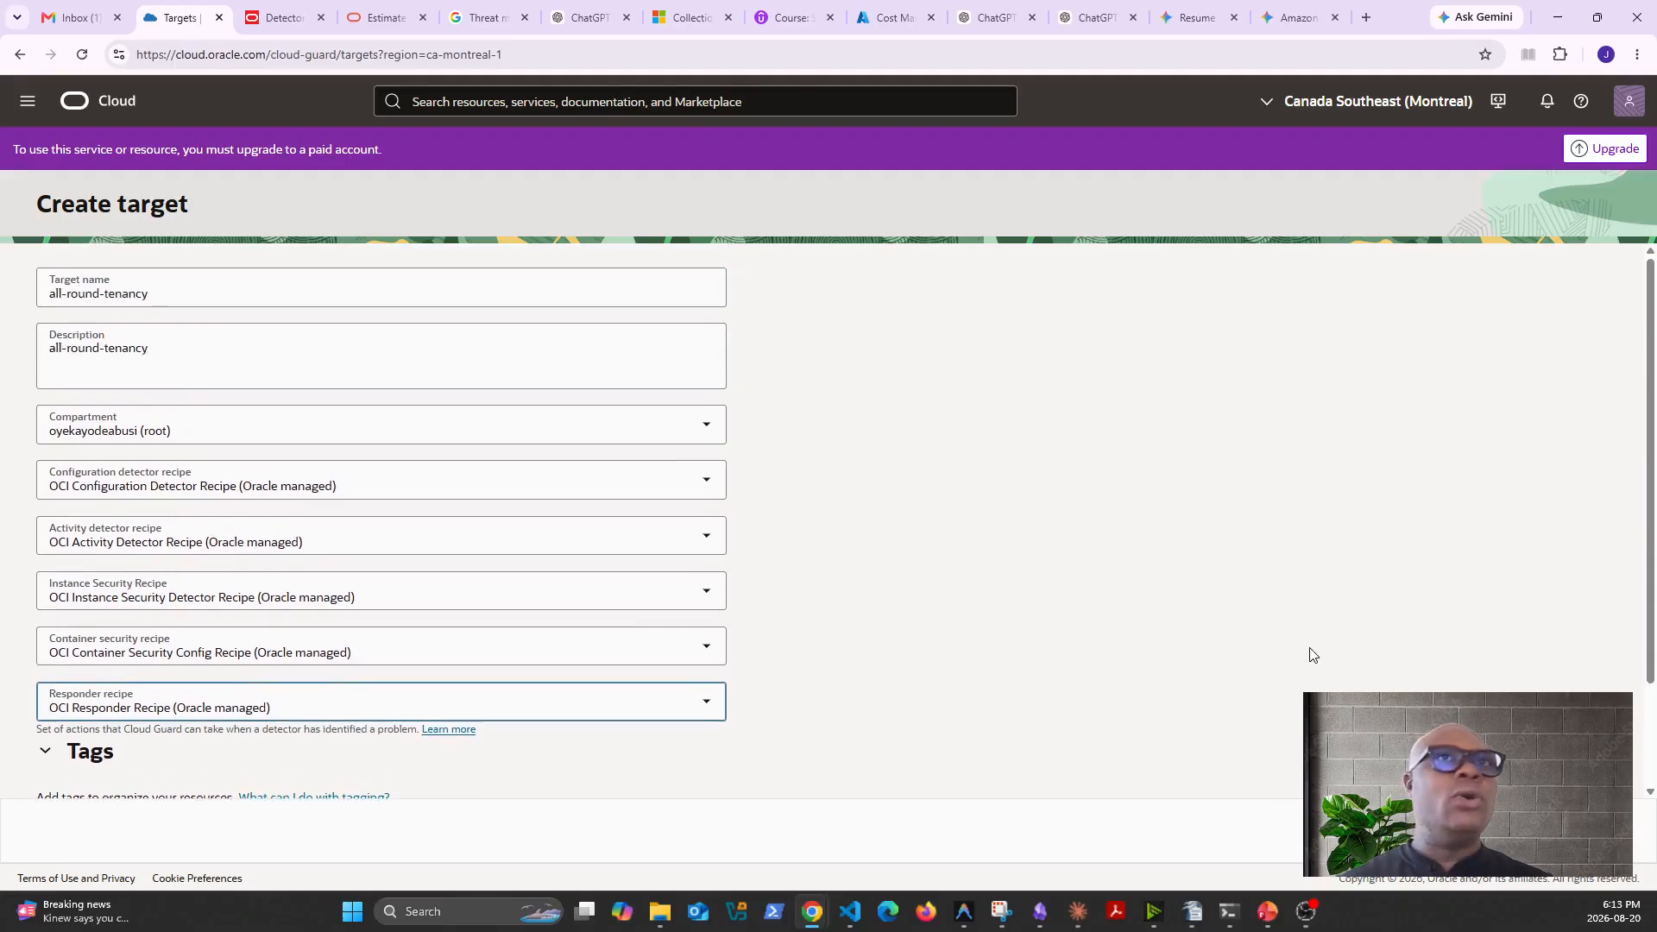
pyautogui.scroll(-2, 1309, 650)
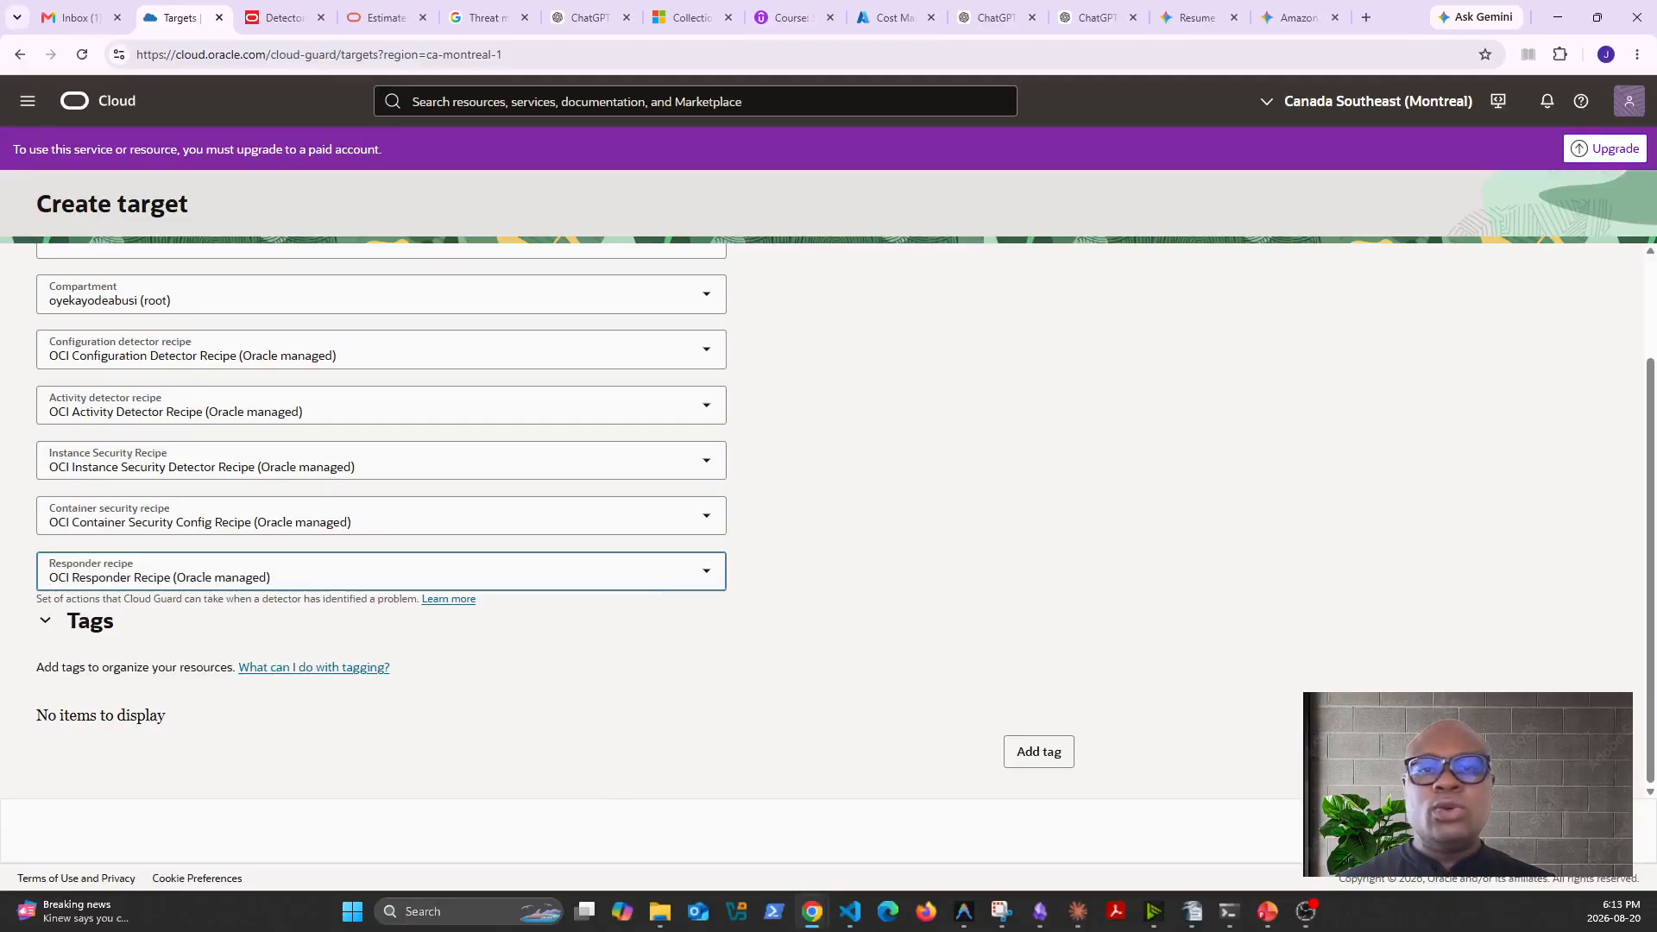
# - Leave the target form and open the Cloud Guard detector recipes list
pyautogui.hotkey('alt', 'Tab')
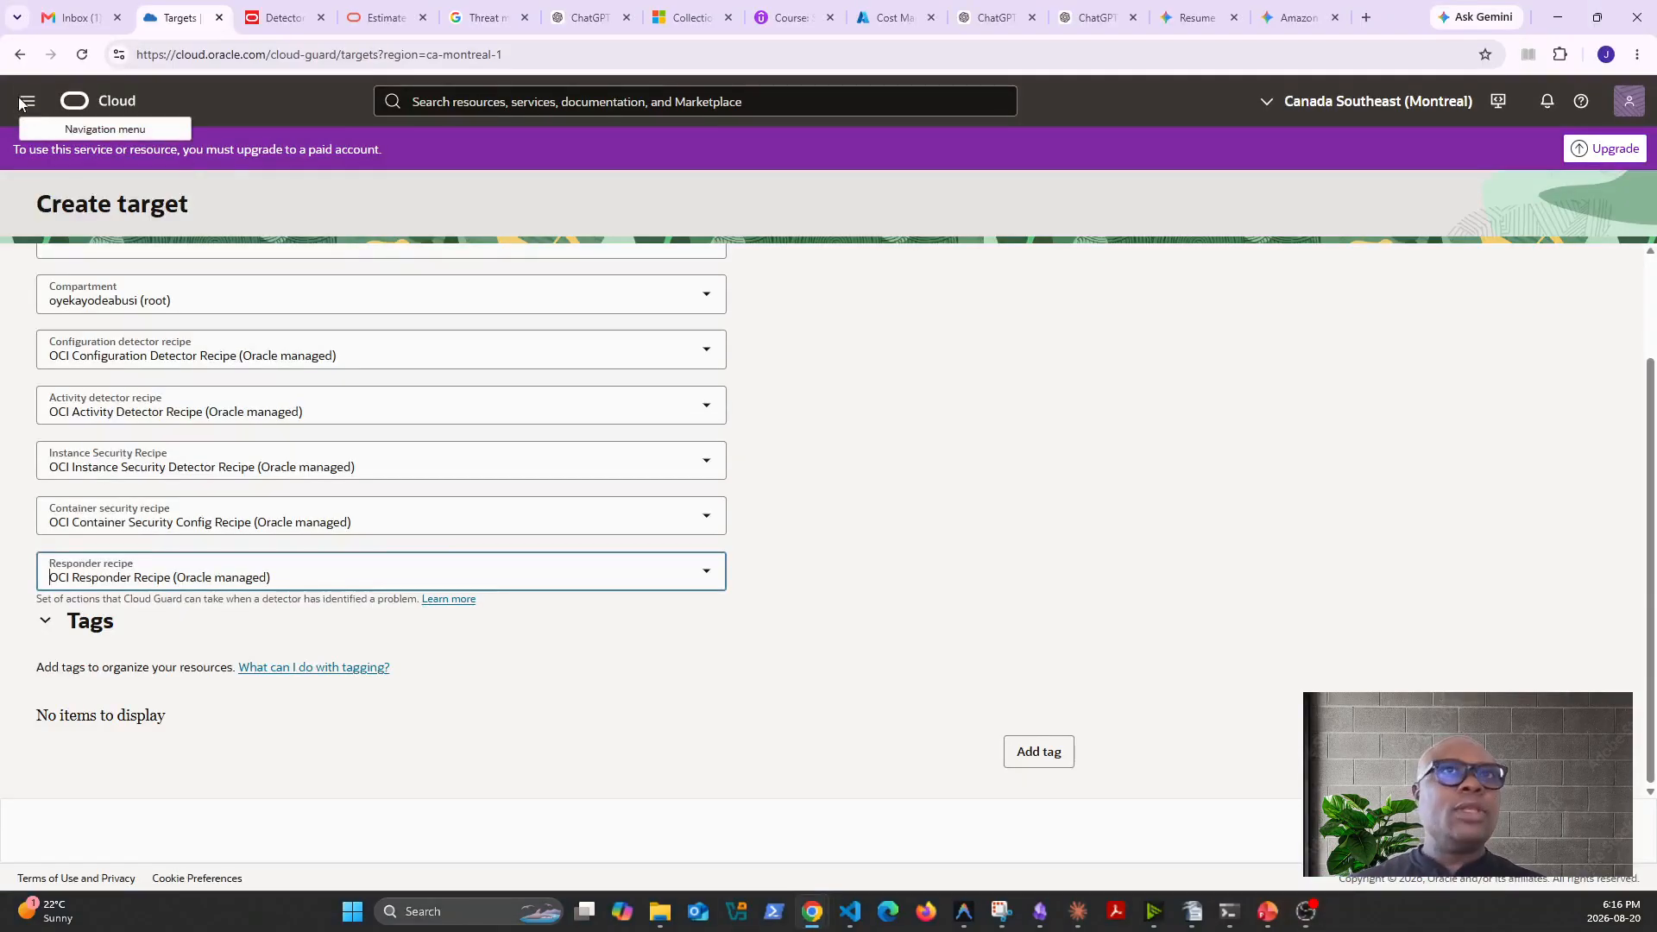
pyautogui.click(26, 102)
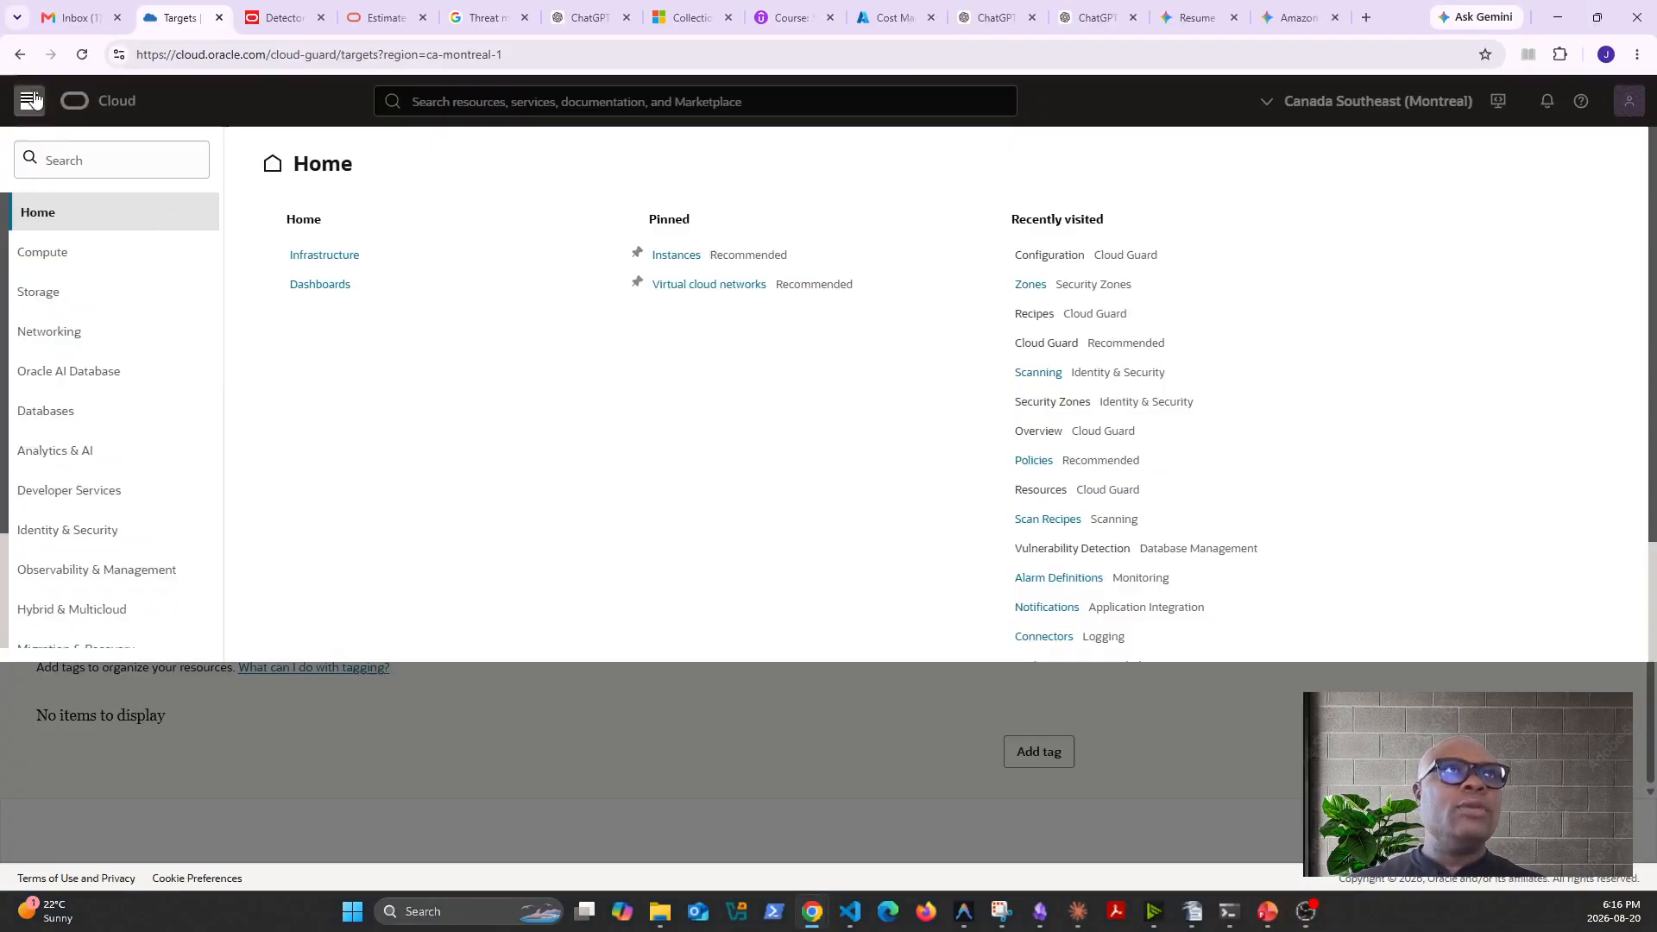
pyautogui.click(91, 541)
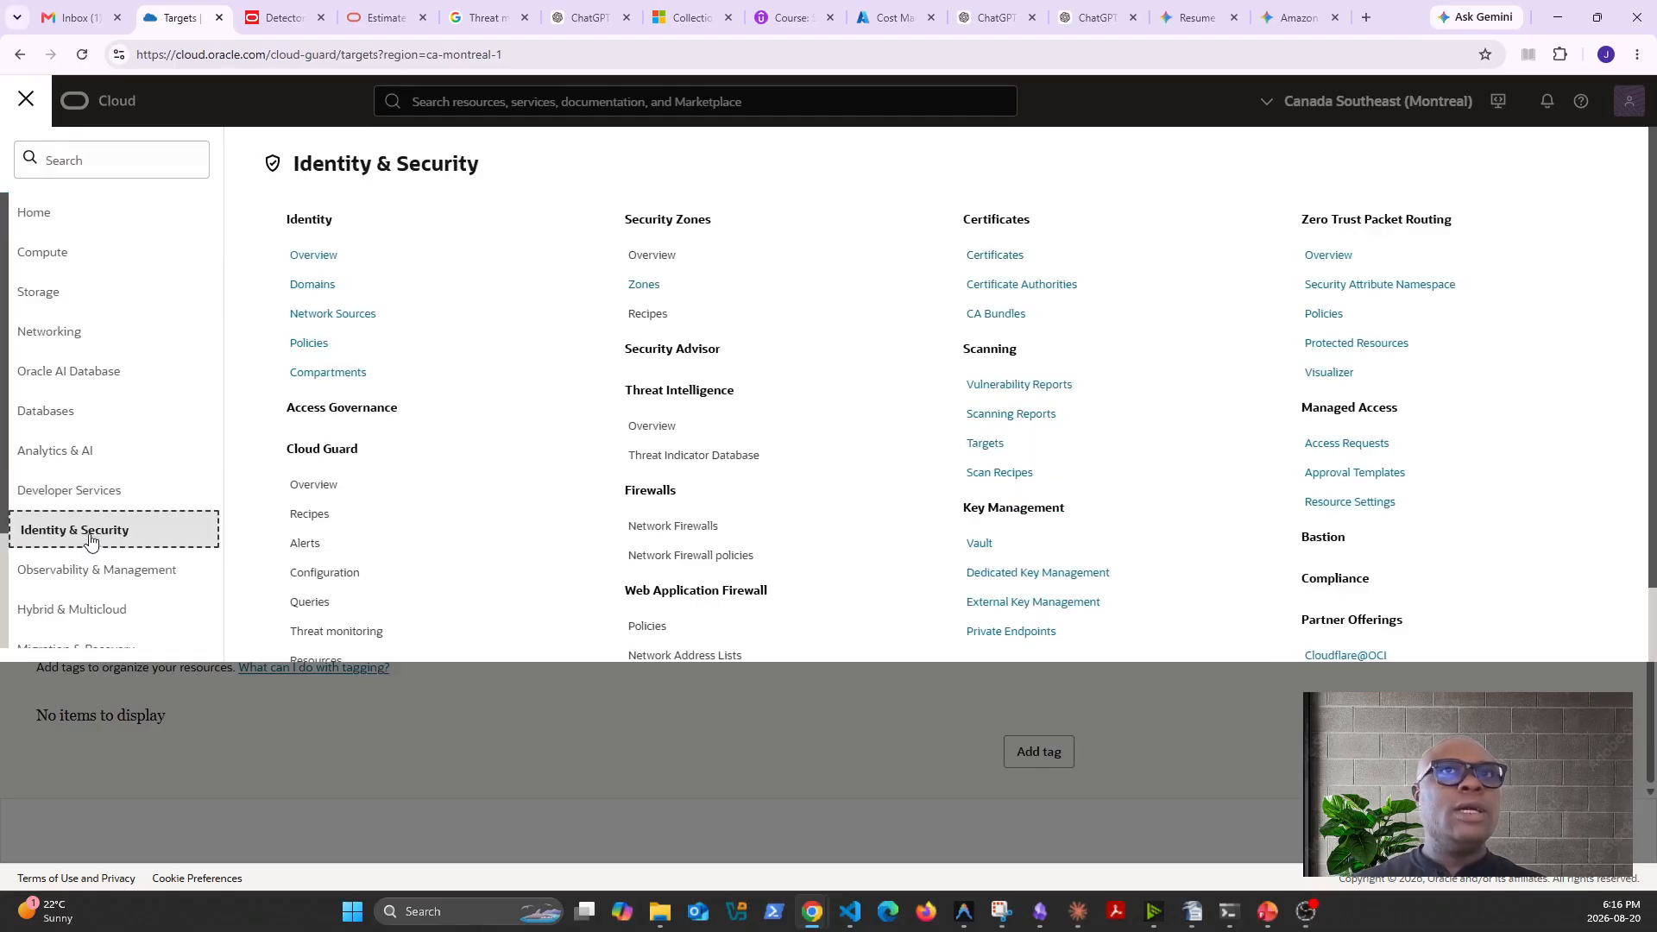
pyautogui.click(304, 515)
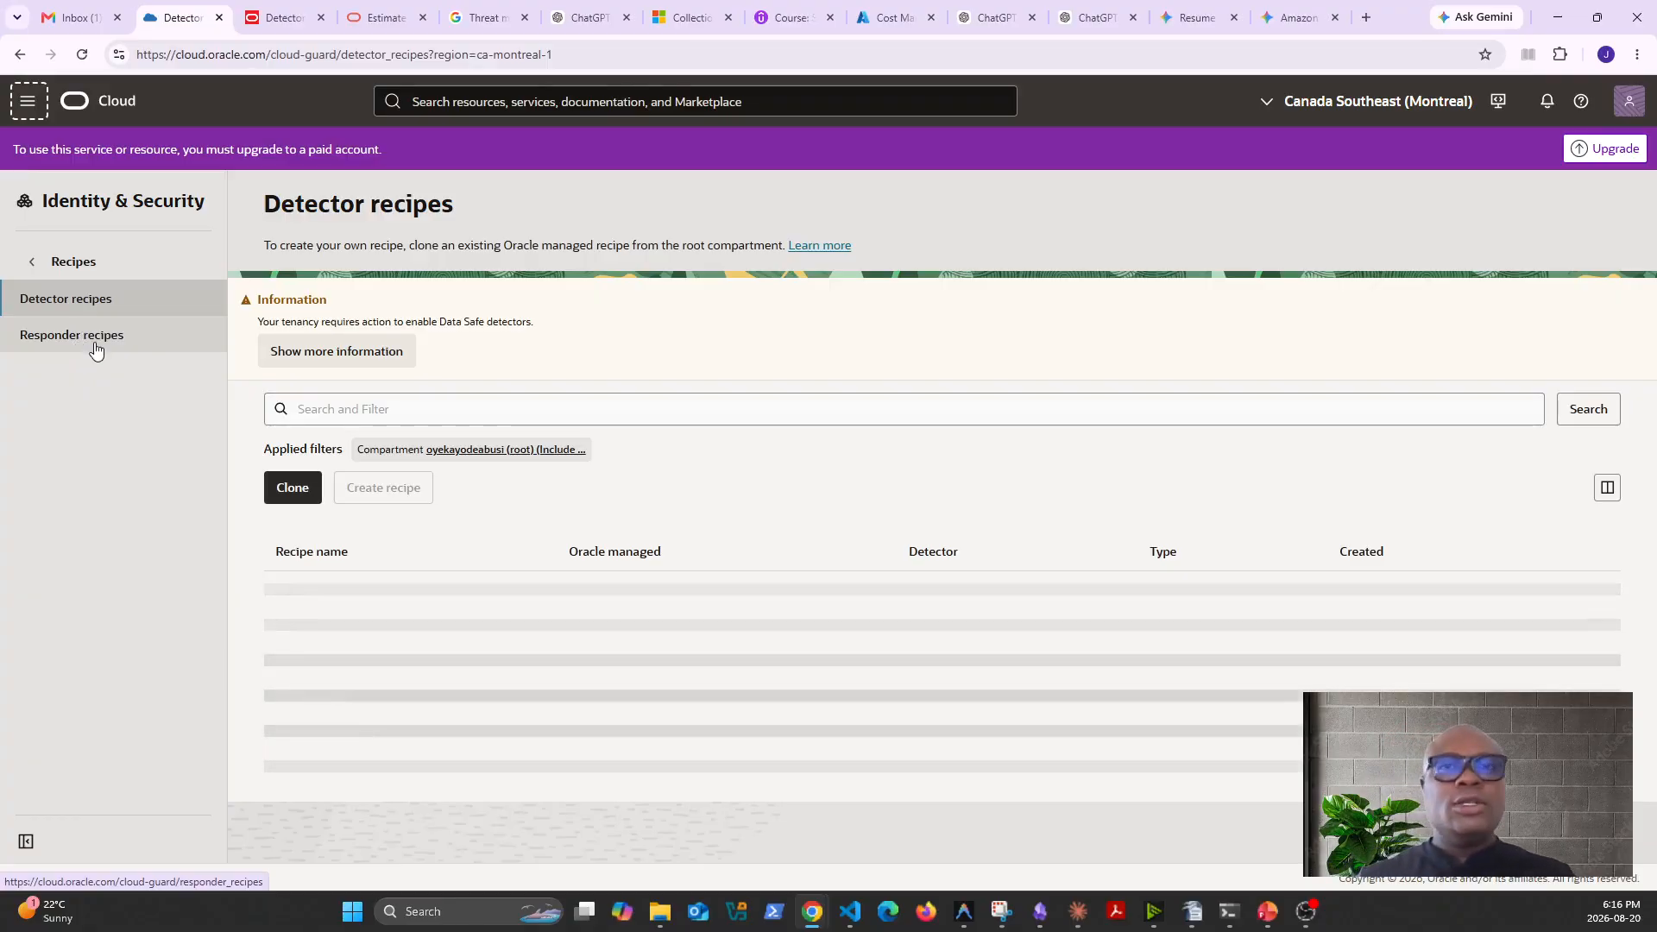
# - Start cloning a detector recipe and choose OCI Instance Security Detector Recipe (Oracle managed) as the source
pyautogui.click(303, 499)
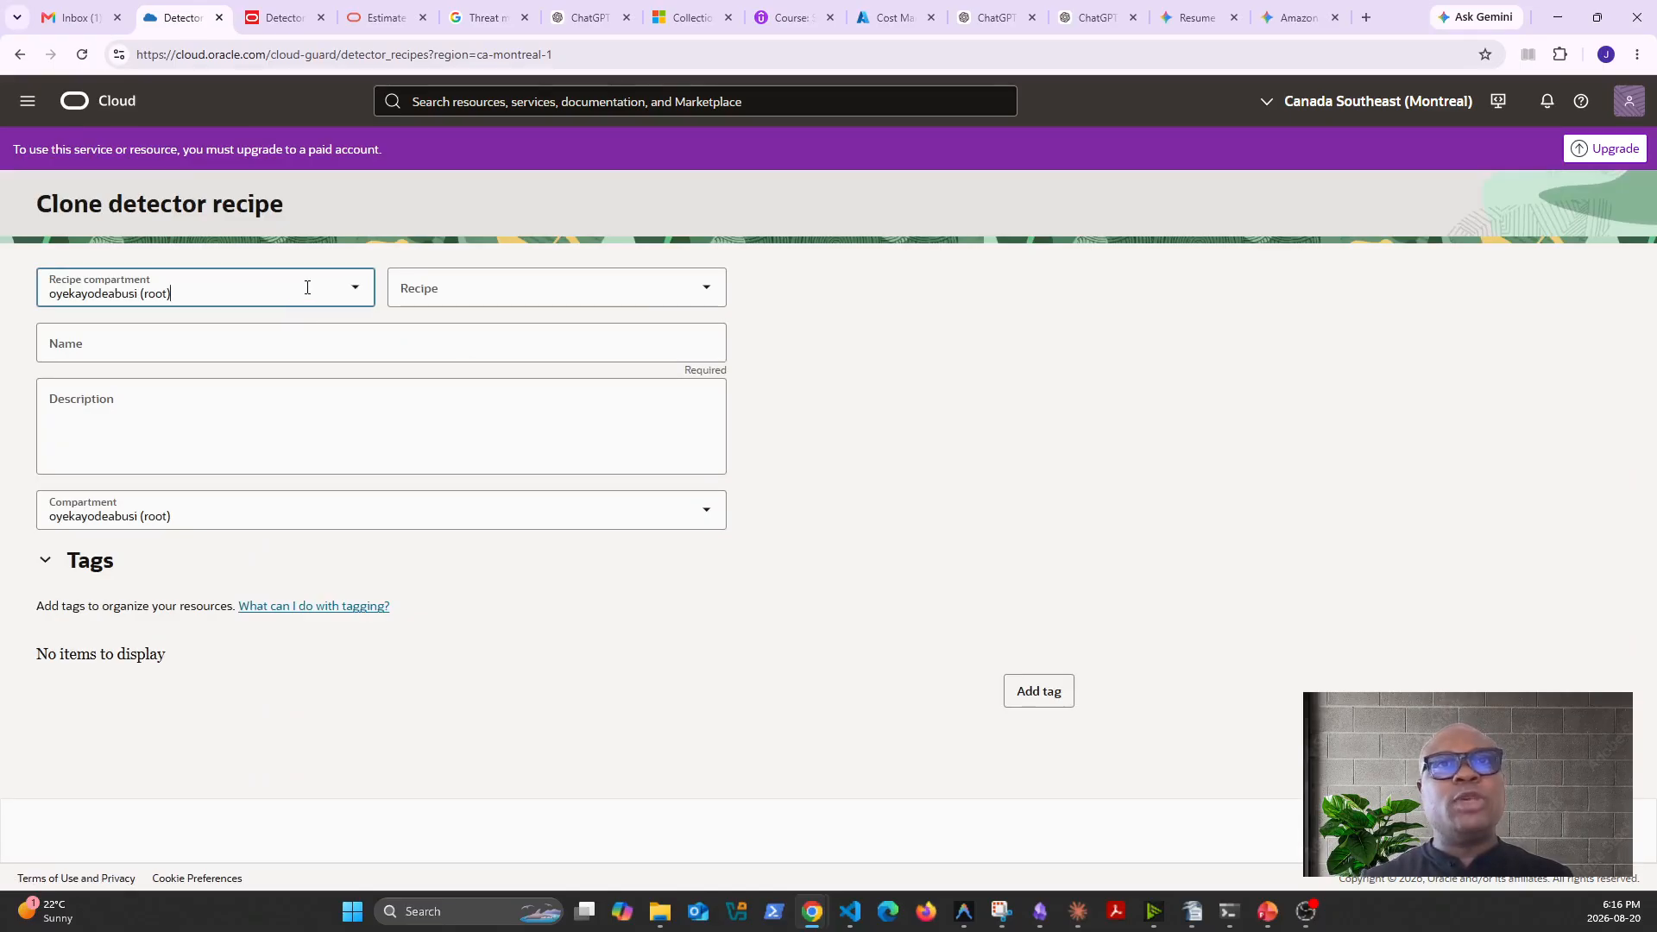
pyautogui.click(491, 298)
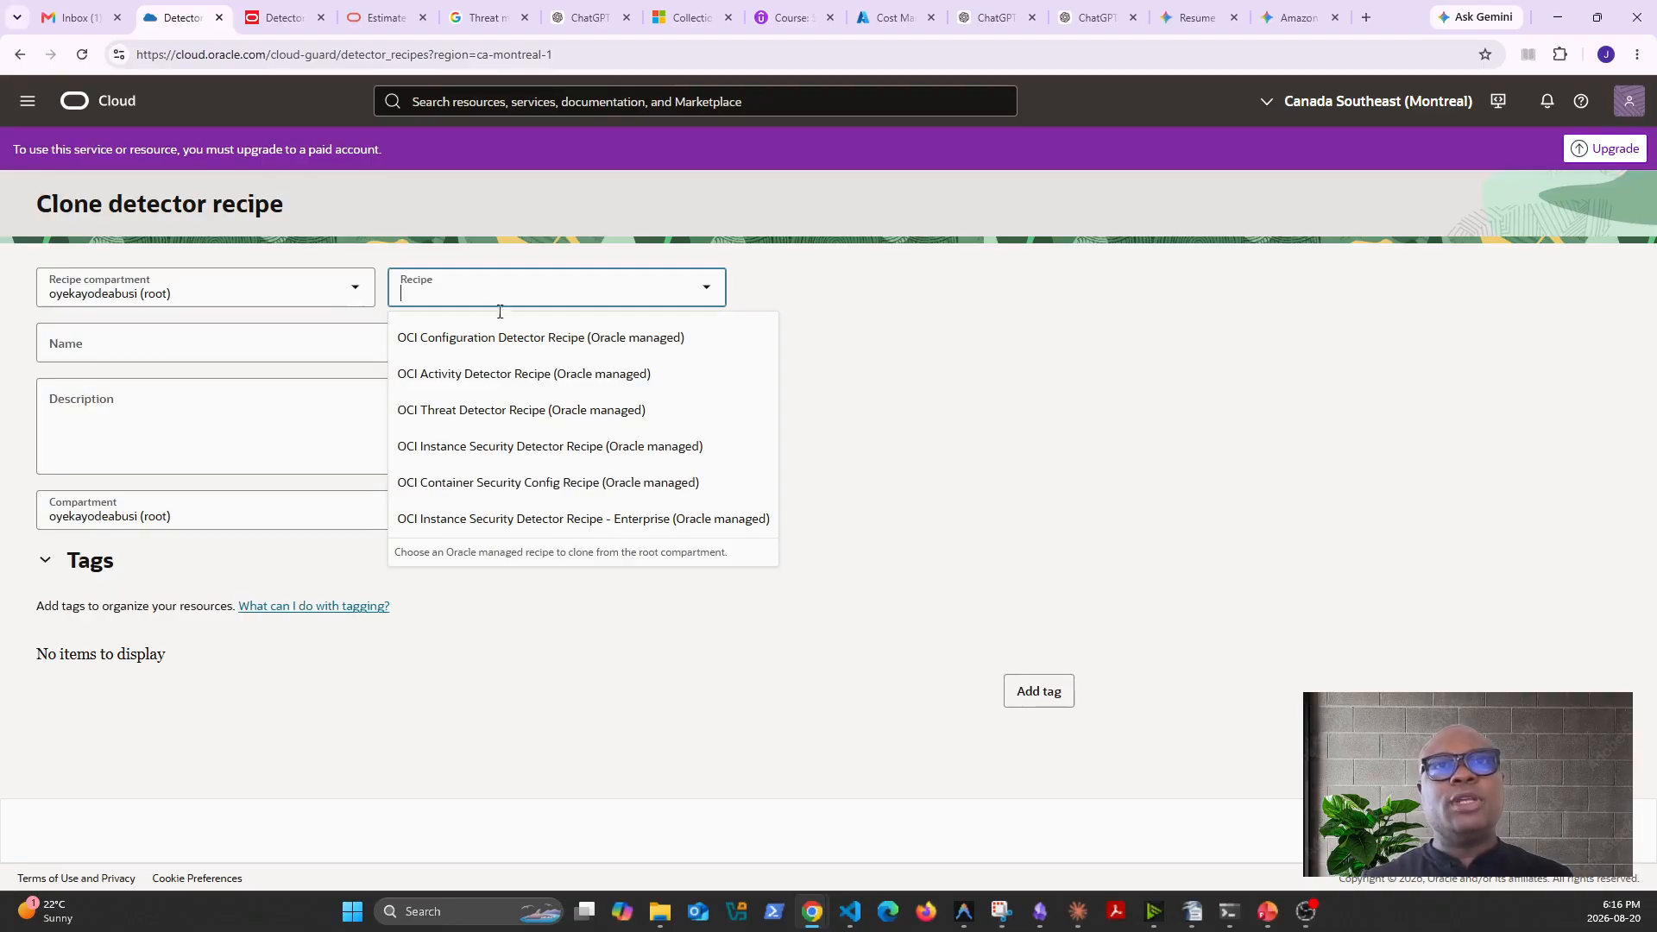
pyautogui.click(506, 338)
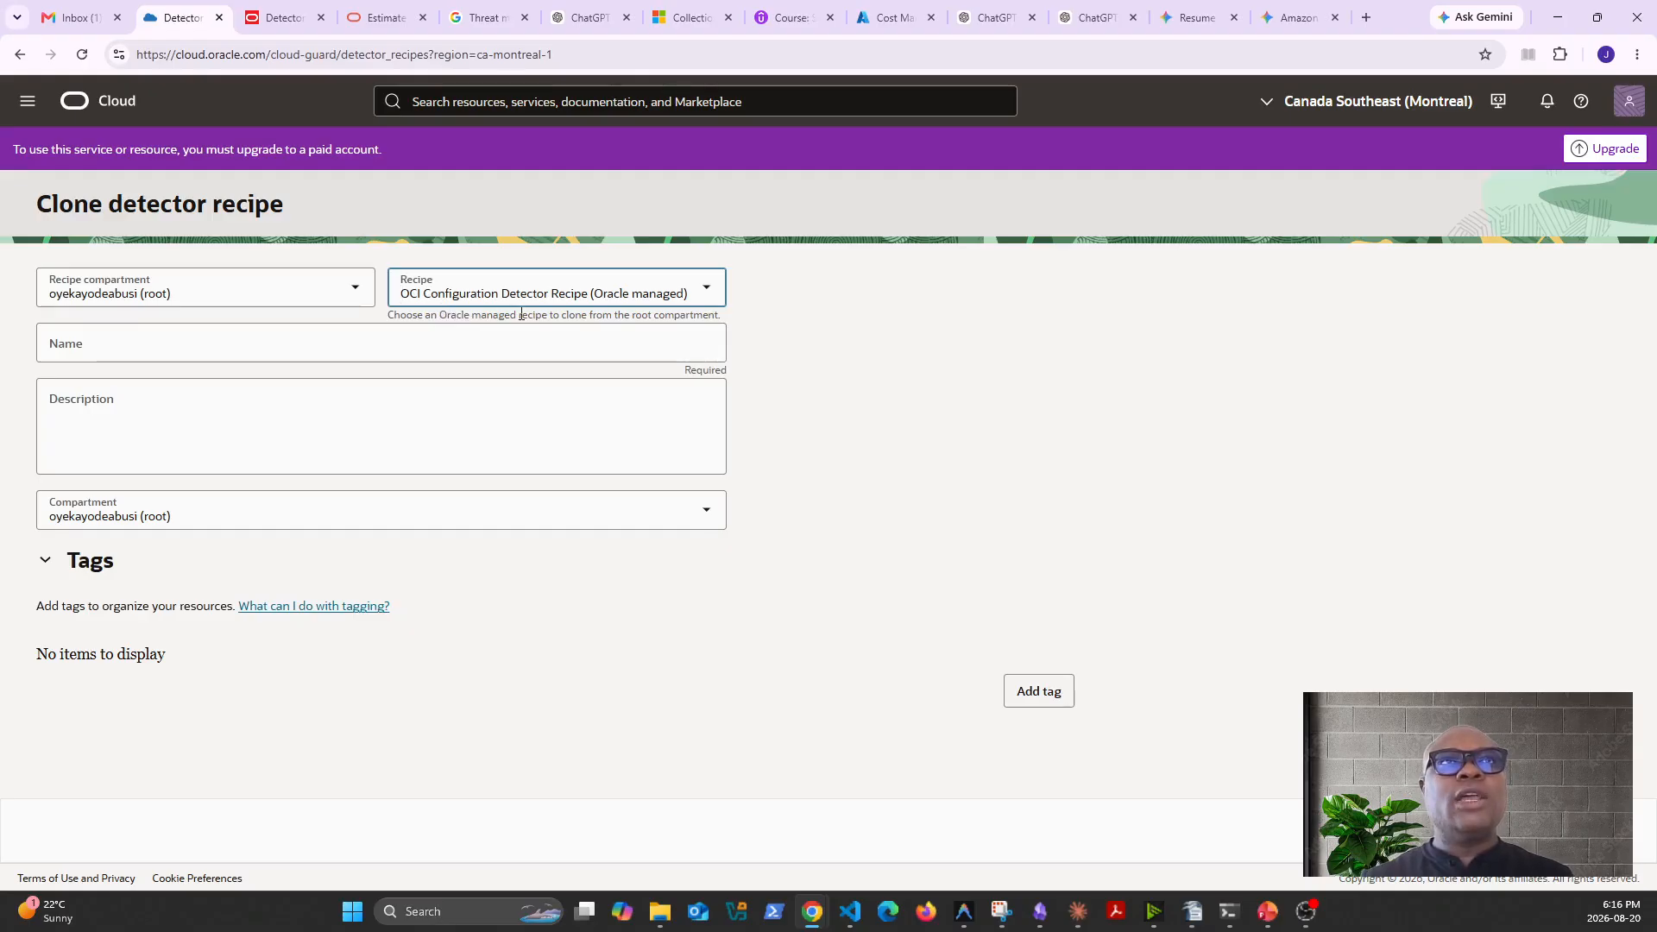
pyautogui.click(596, 301)
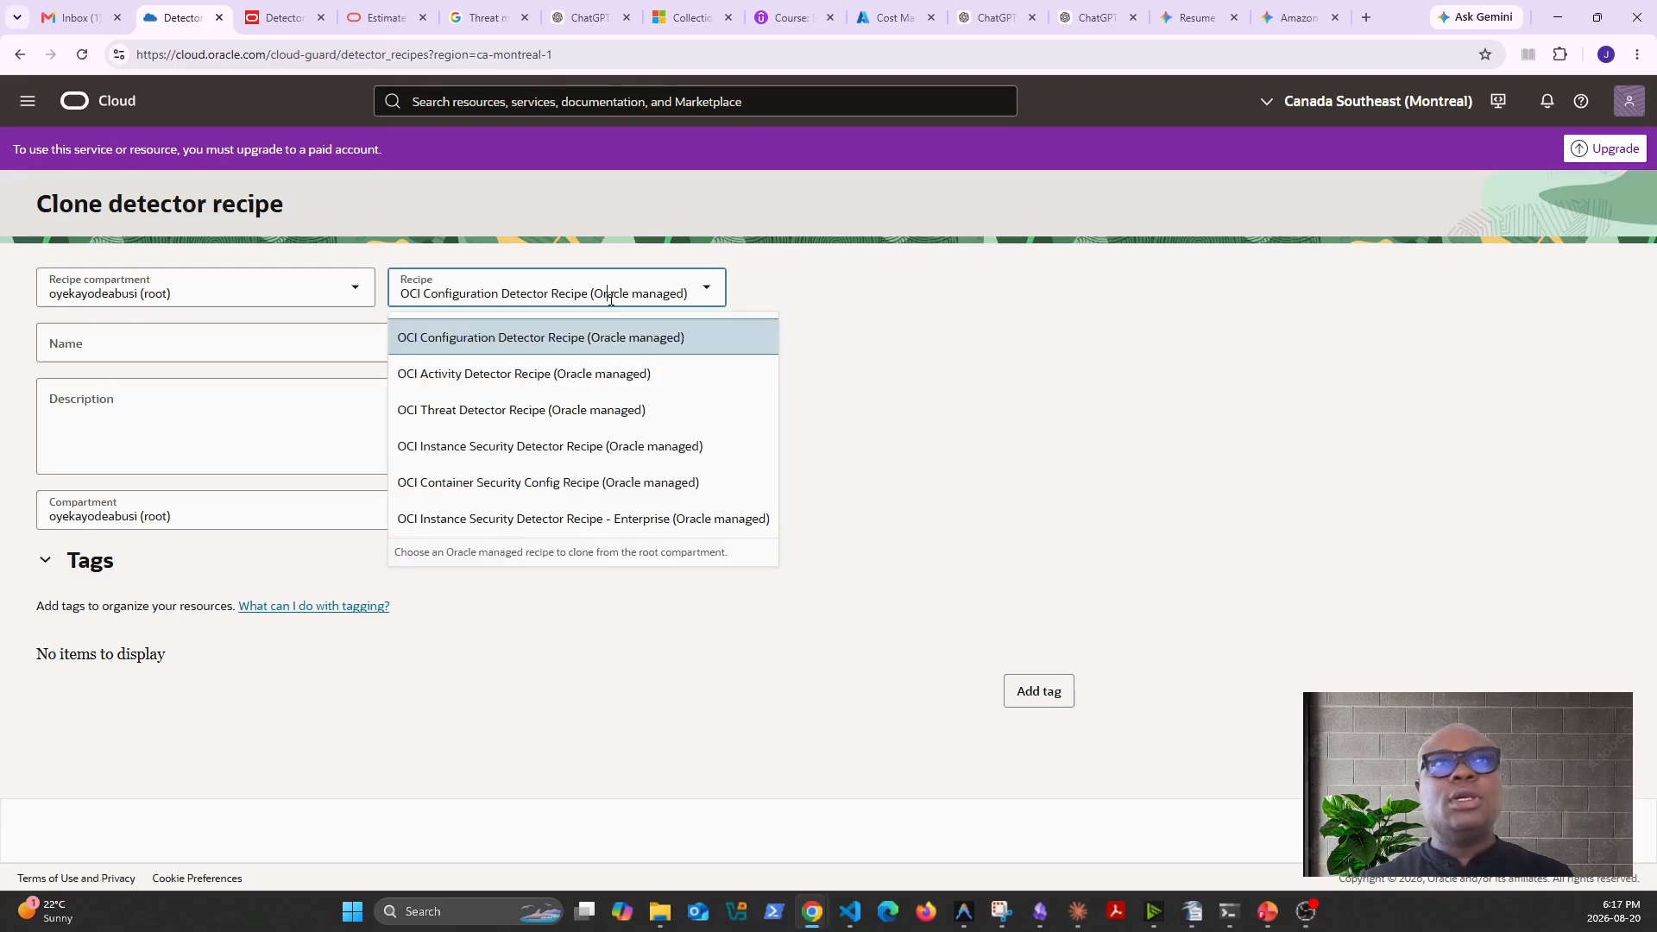
pyautogui.click(520, 376)
pyautogui.click(528, 294)
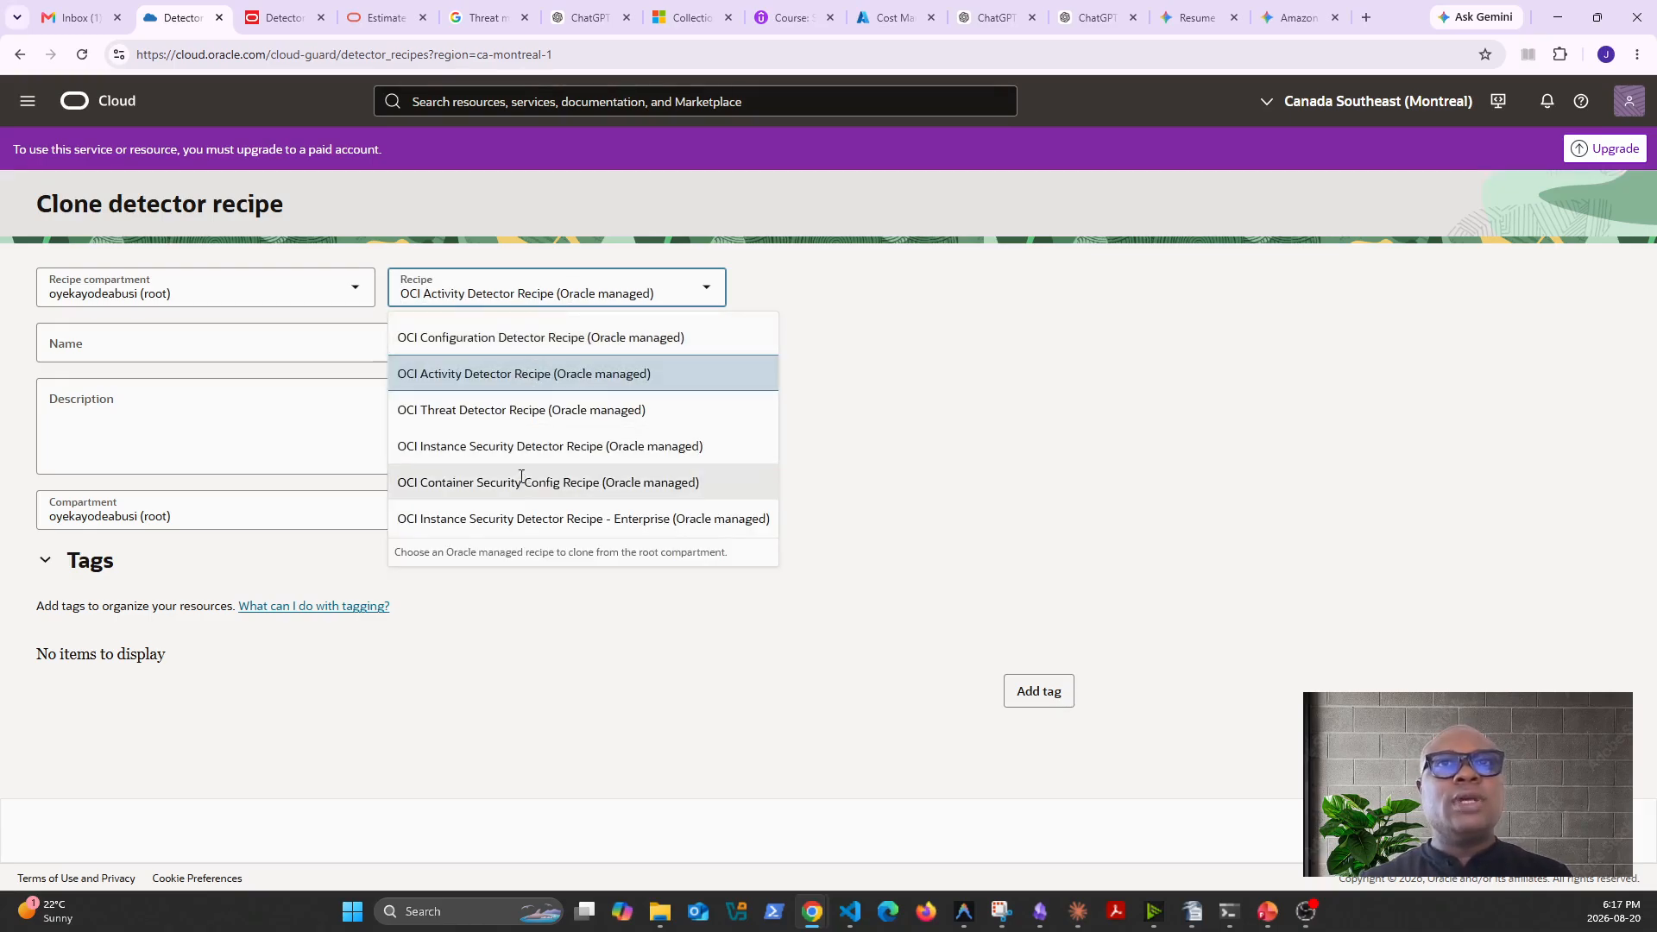
pyautogui.click(535, 445)
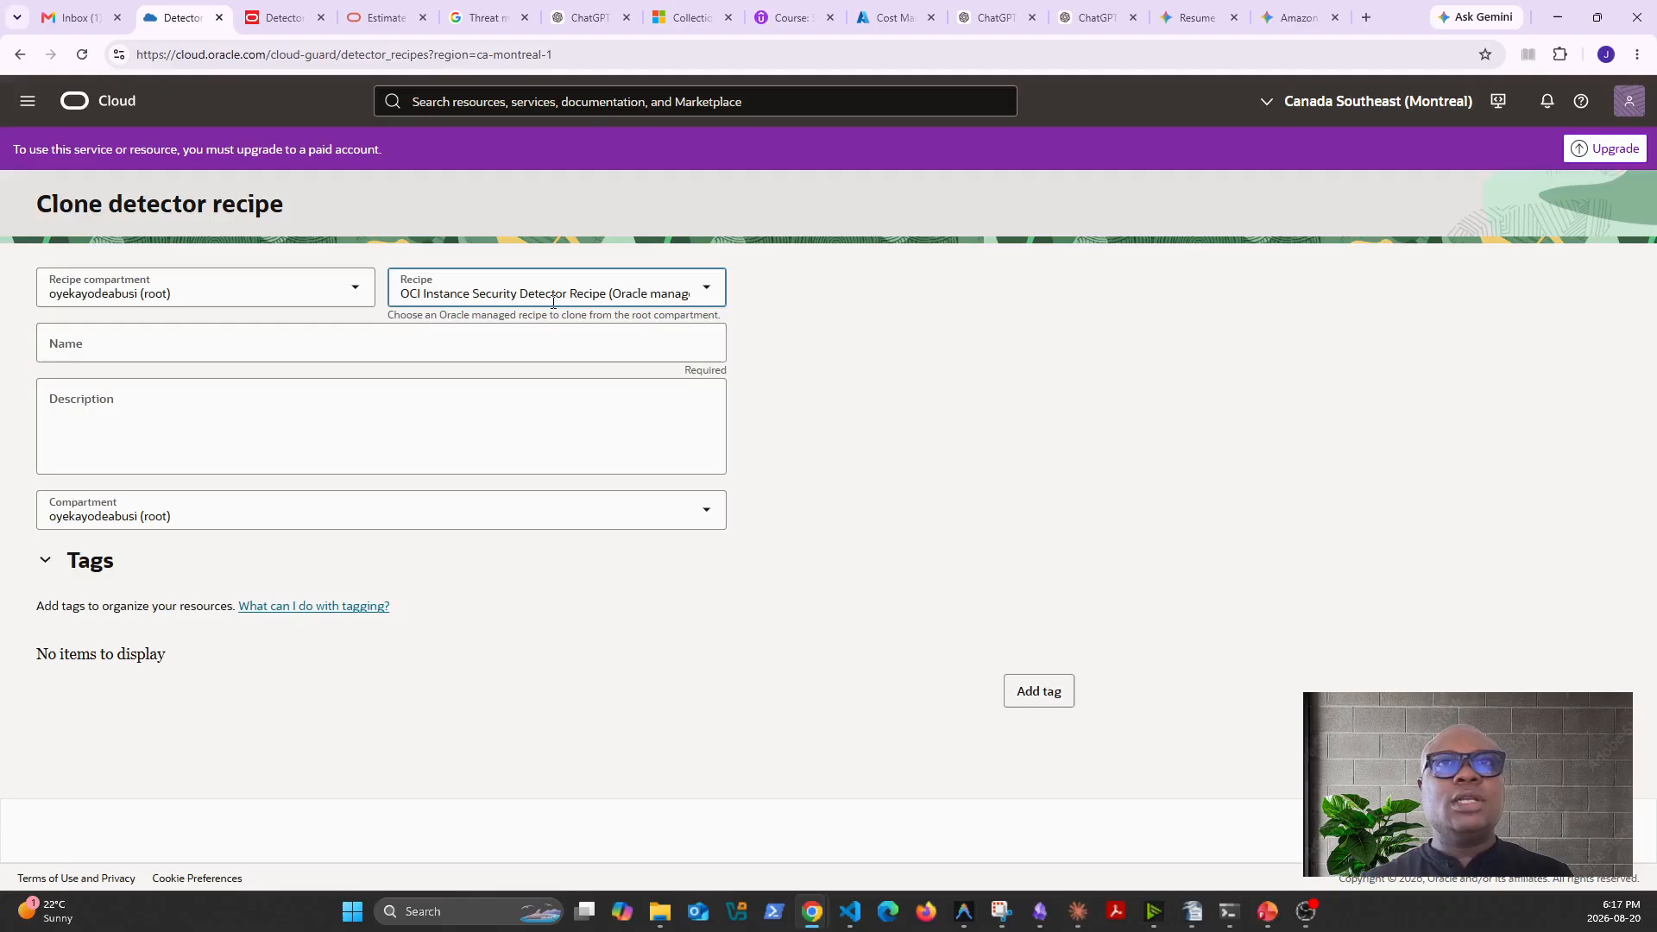
# - Name the cloned detector recipe detect-recipes-1 and reuse the same text as its description
pyautogui.click(510, 353)
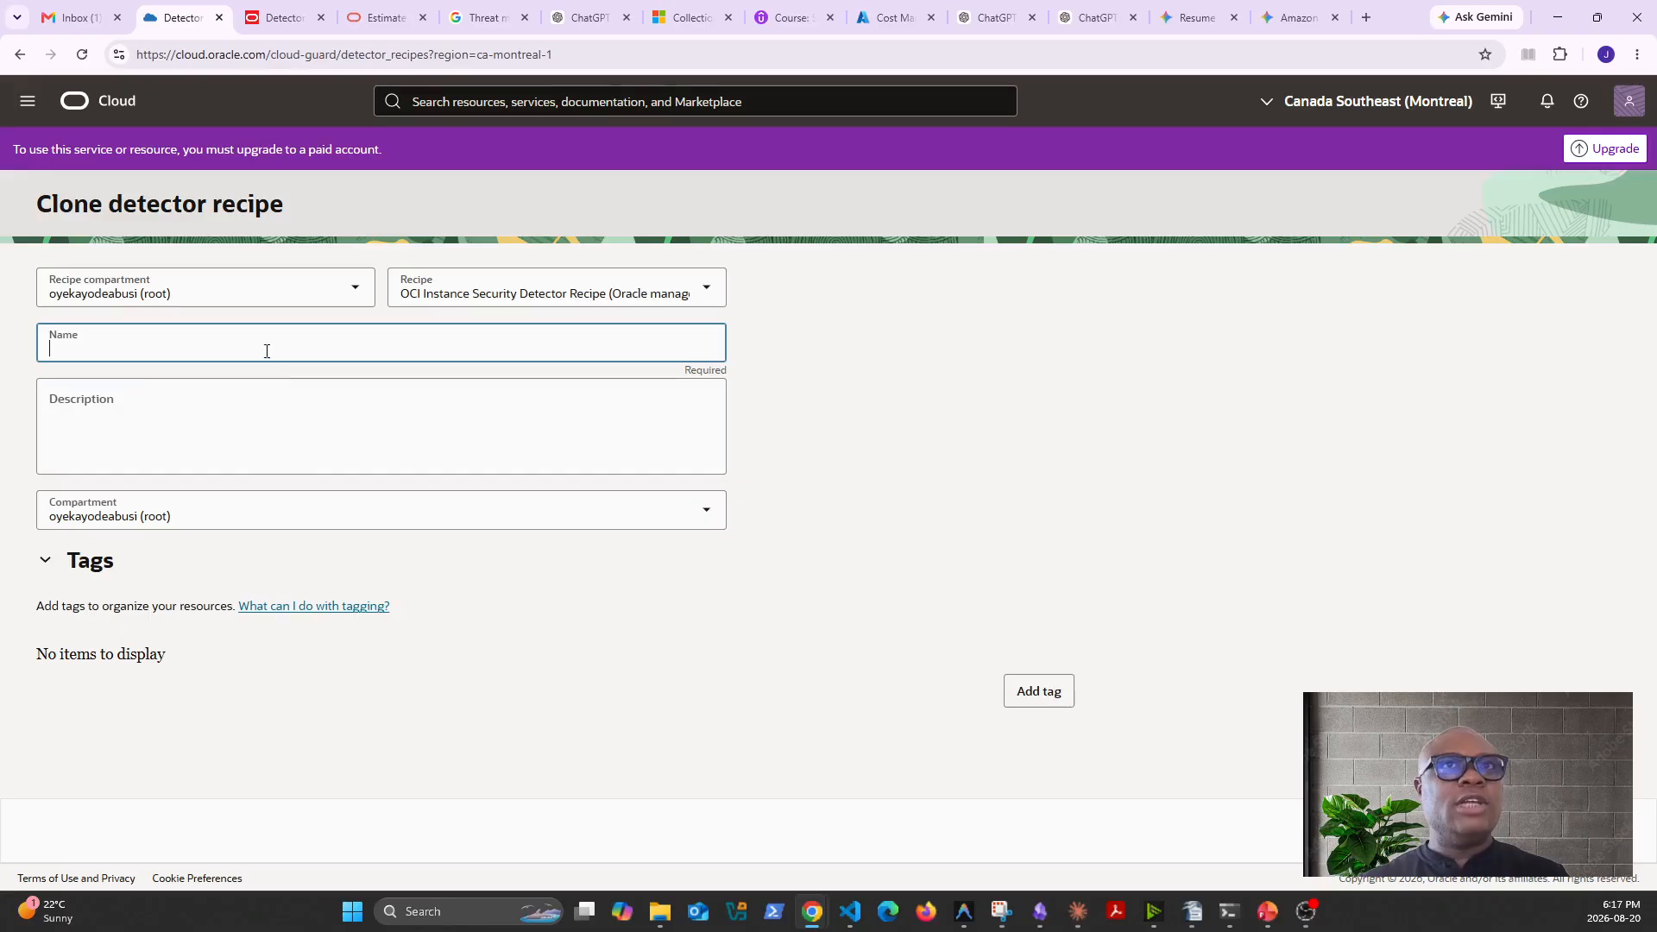
pyautogui.write('dete')
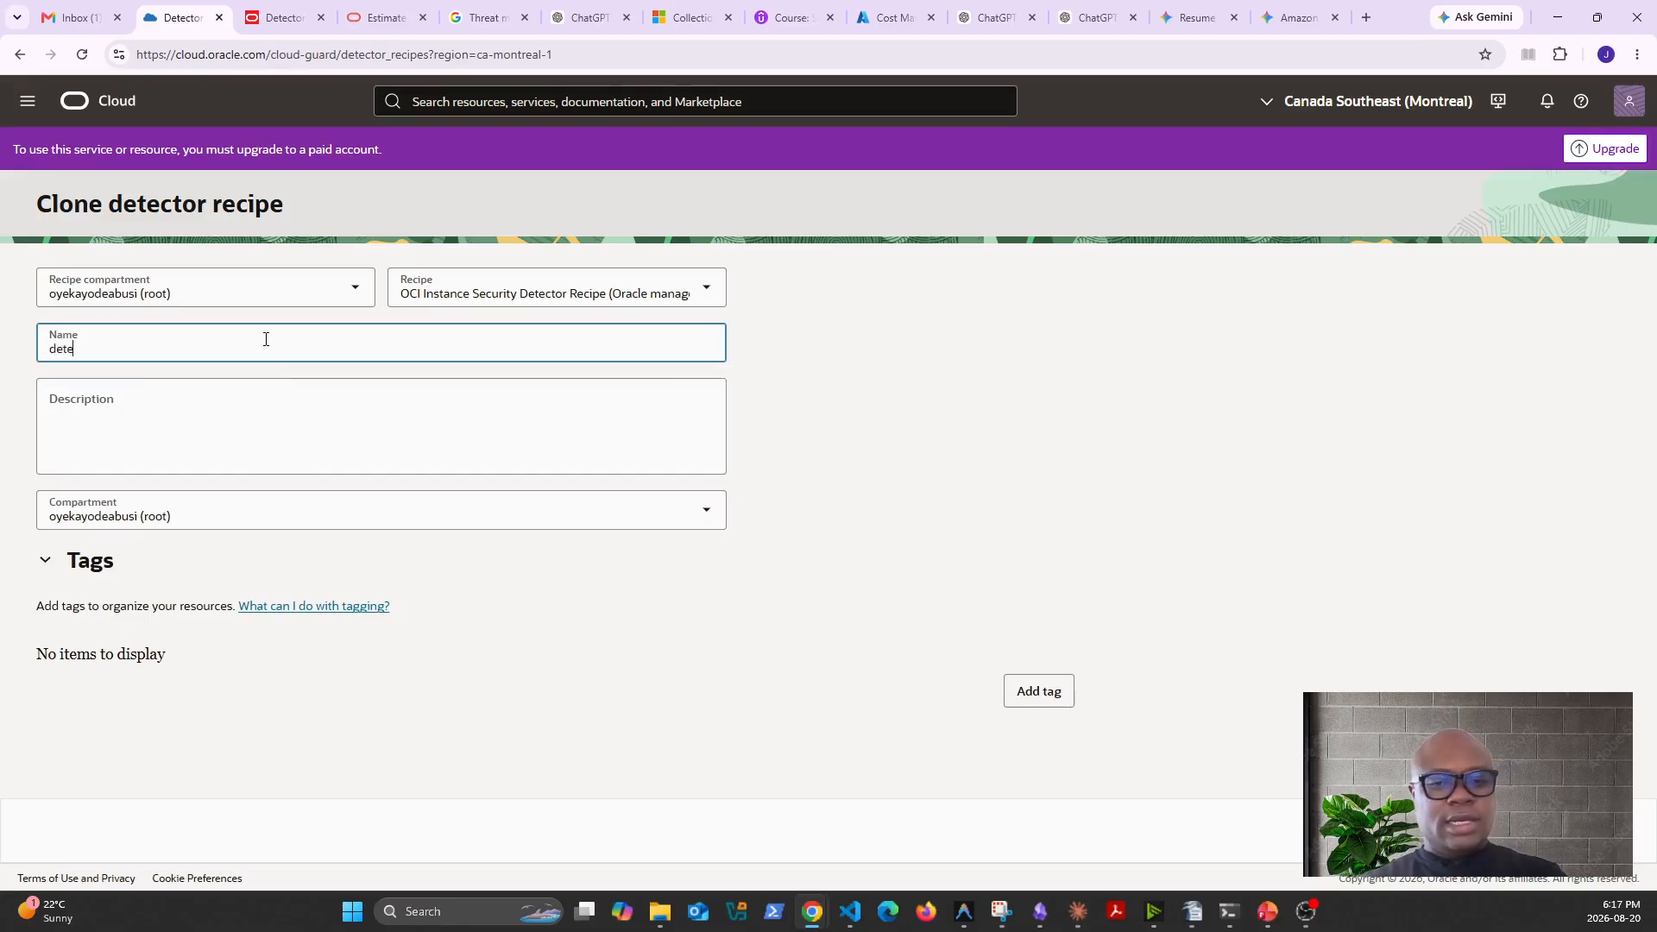
pyautogui.write('ct-')
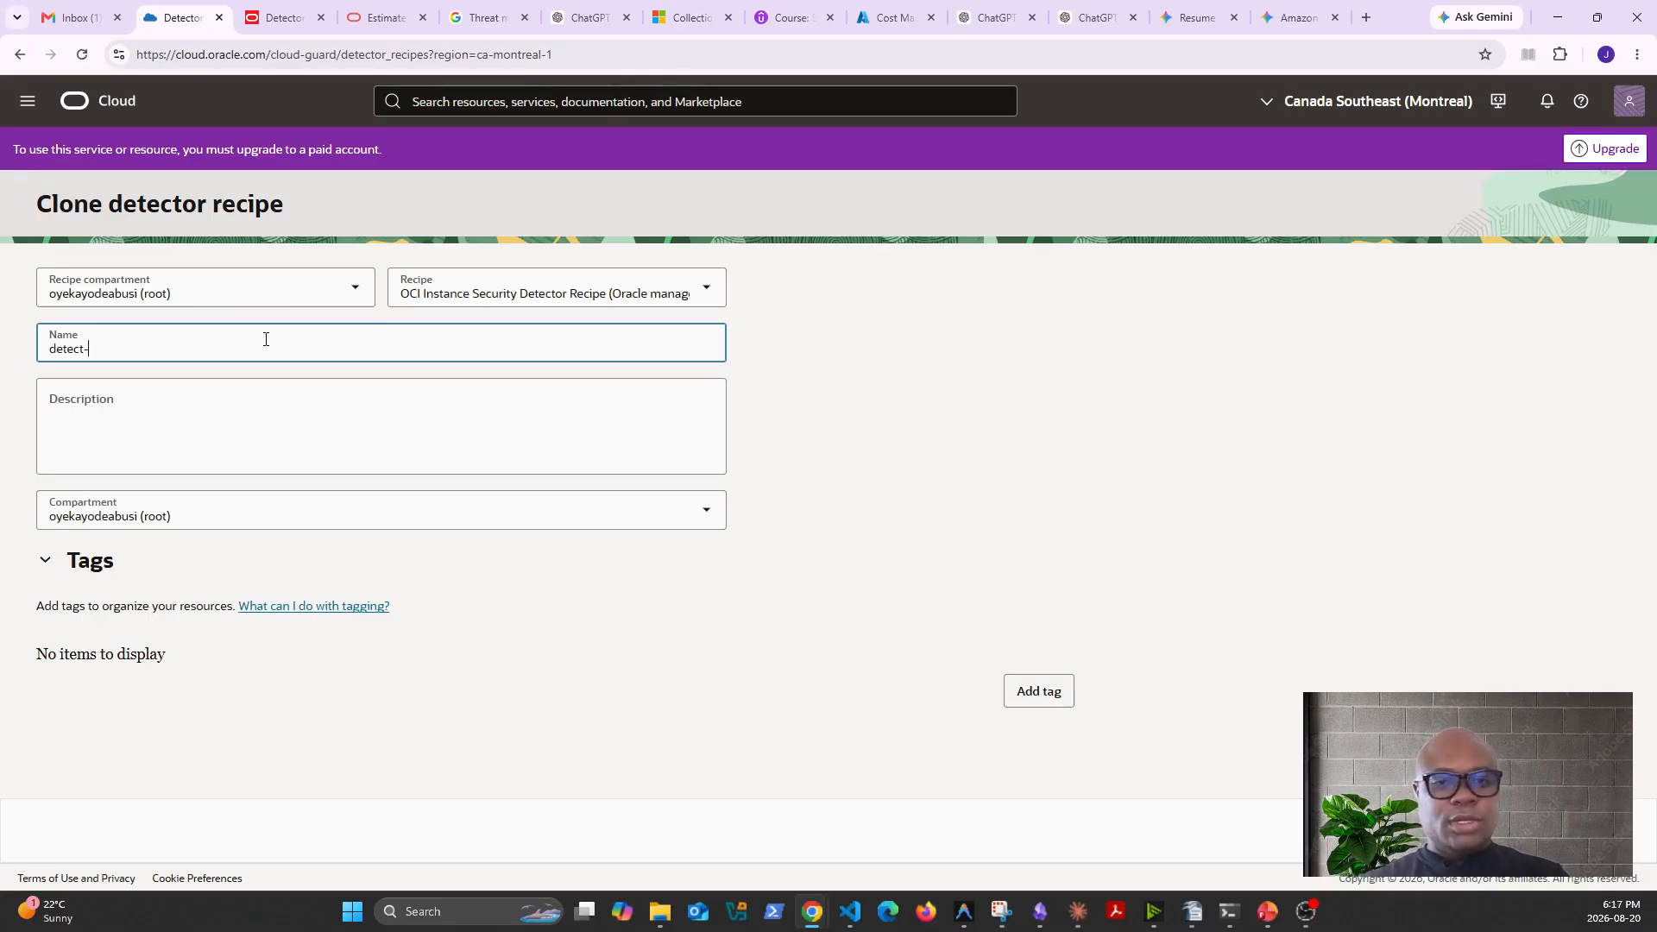
pyautogui.write('recipes-1')
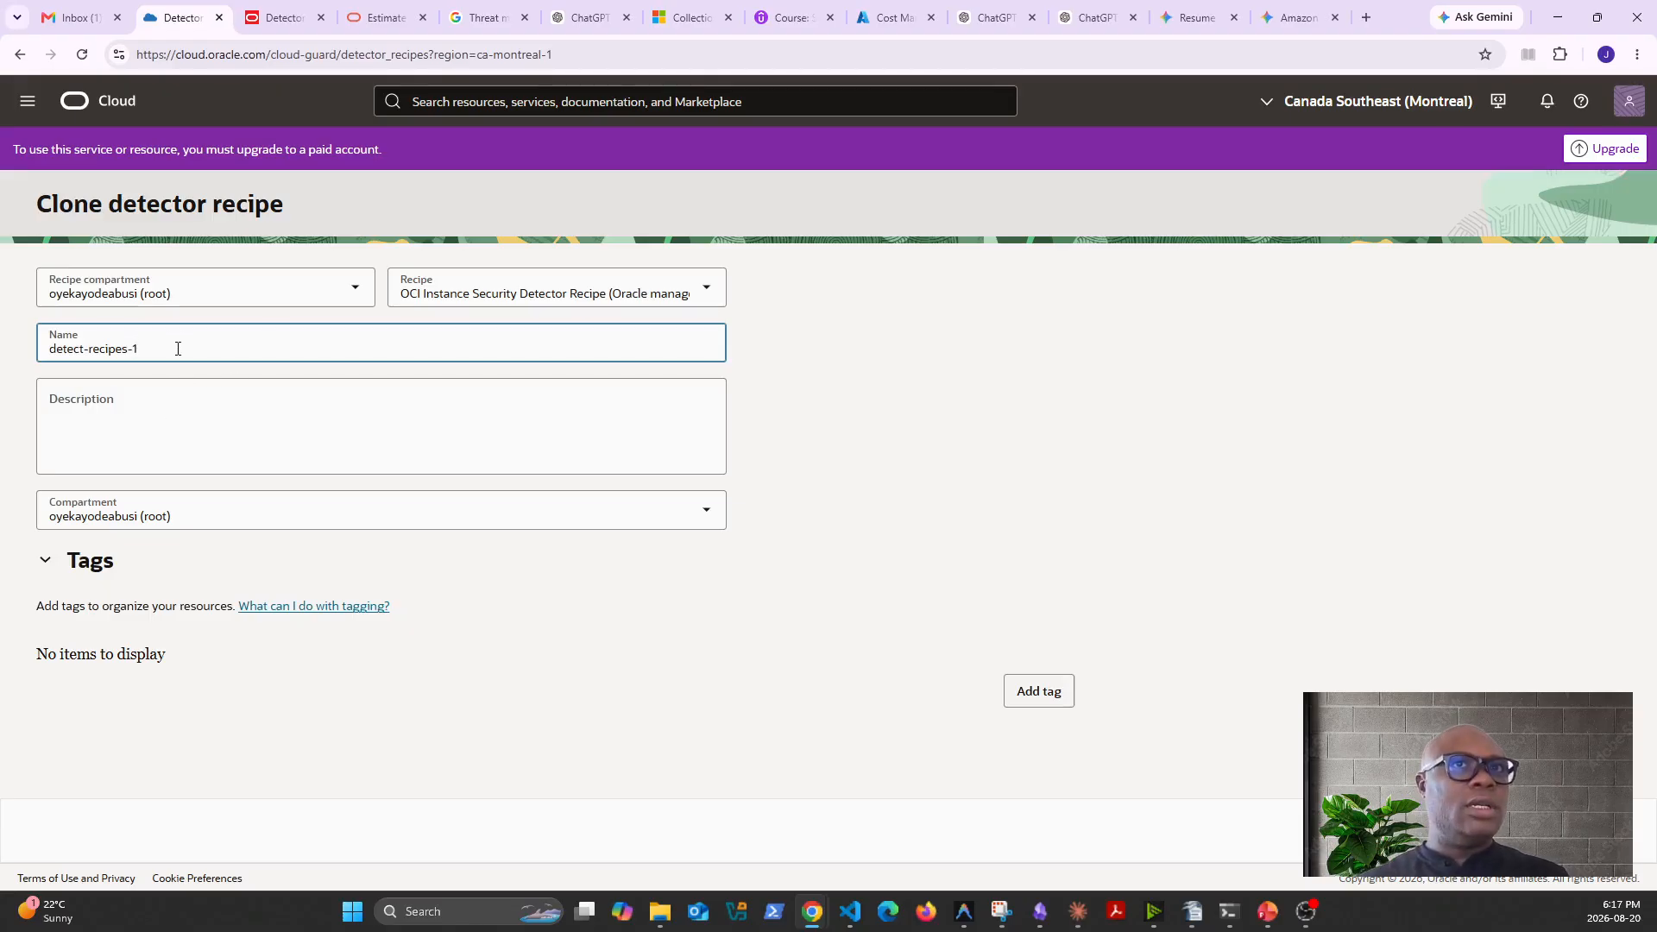
pyautogui.hotkey('ctrl', 'a')
pyautogui.hotkey('ctrl', 'c')
pyautogui.click(84, 448)
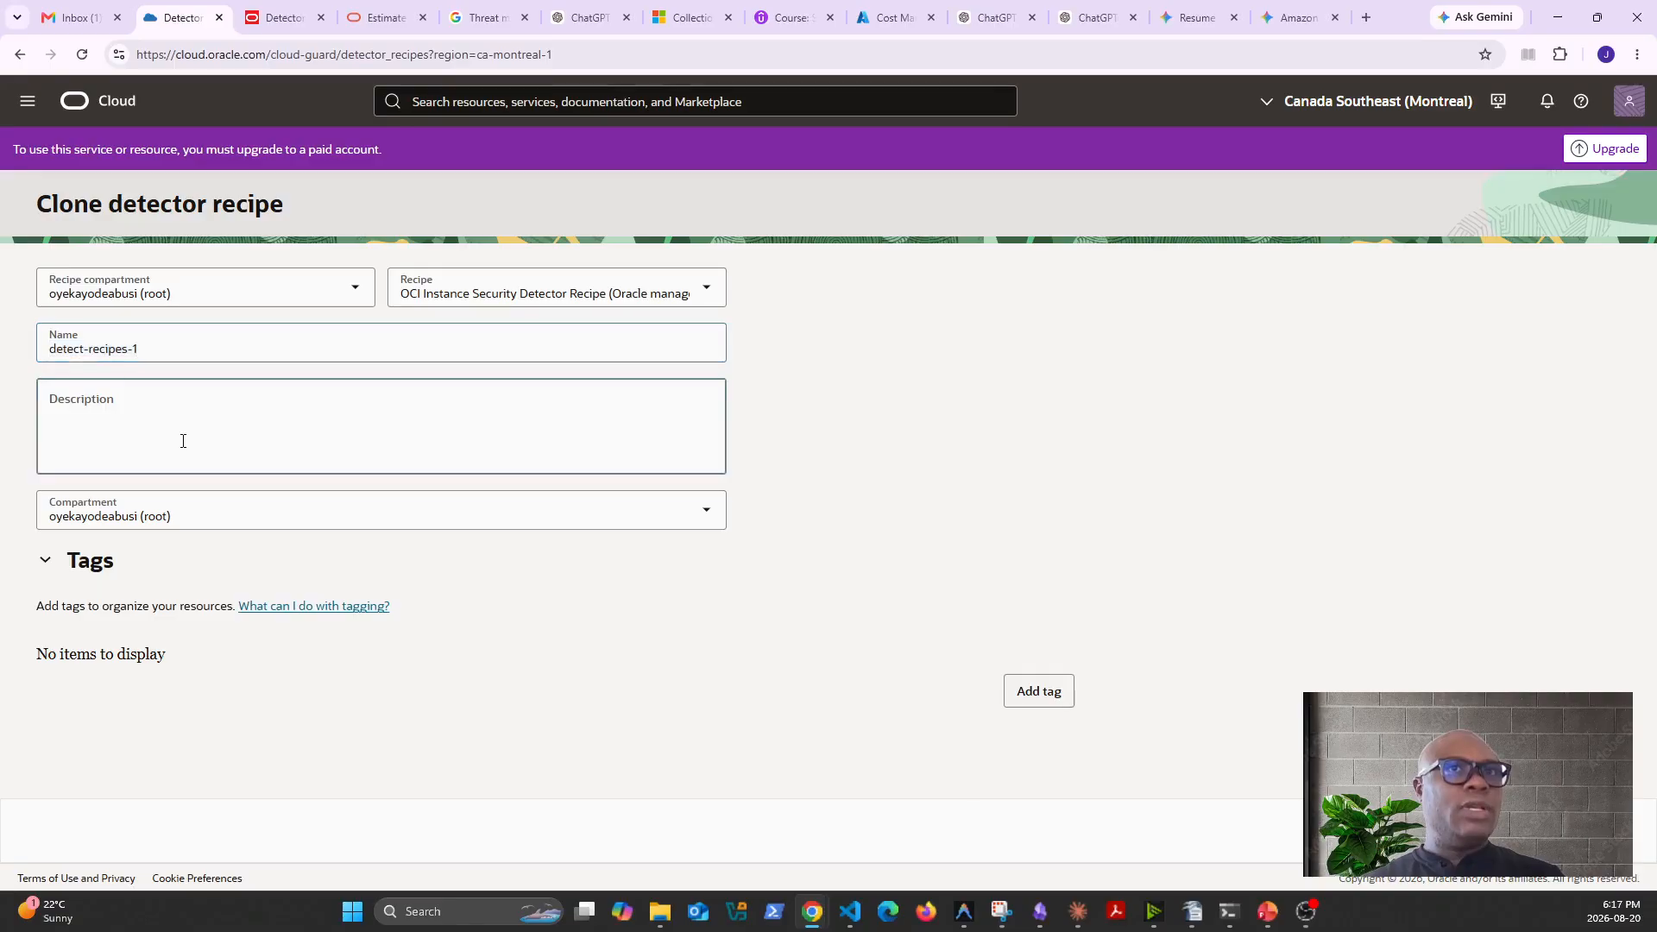
pyautogui.hotkey('ctrl', 'v')
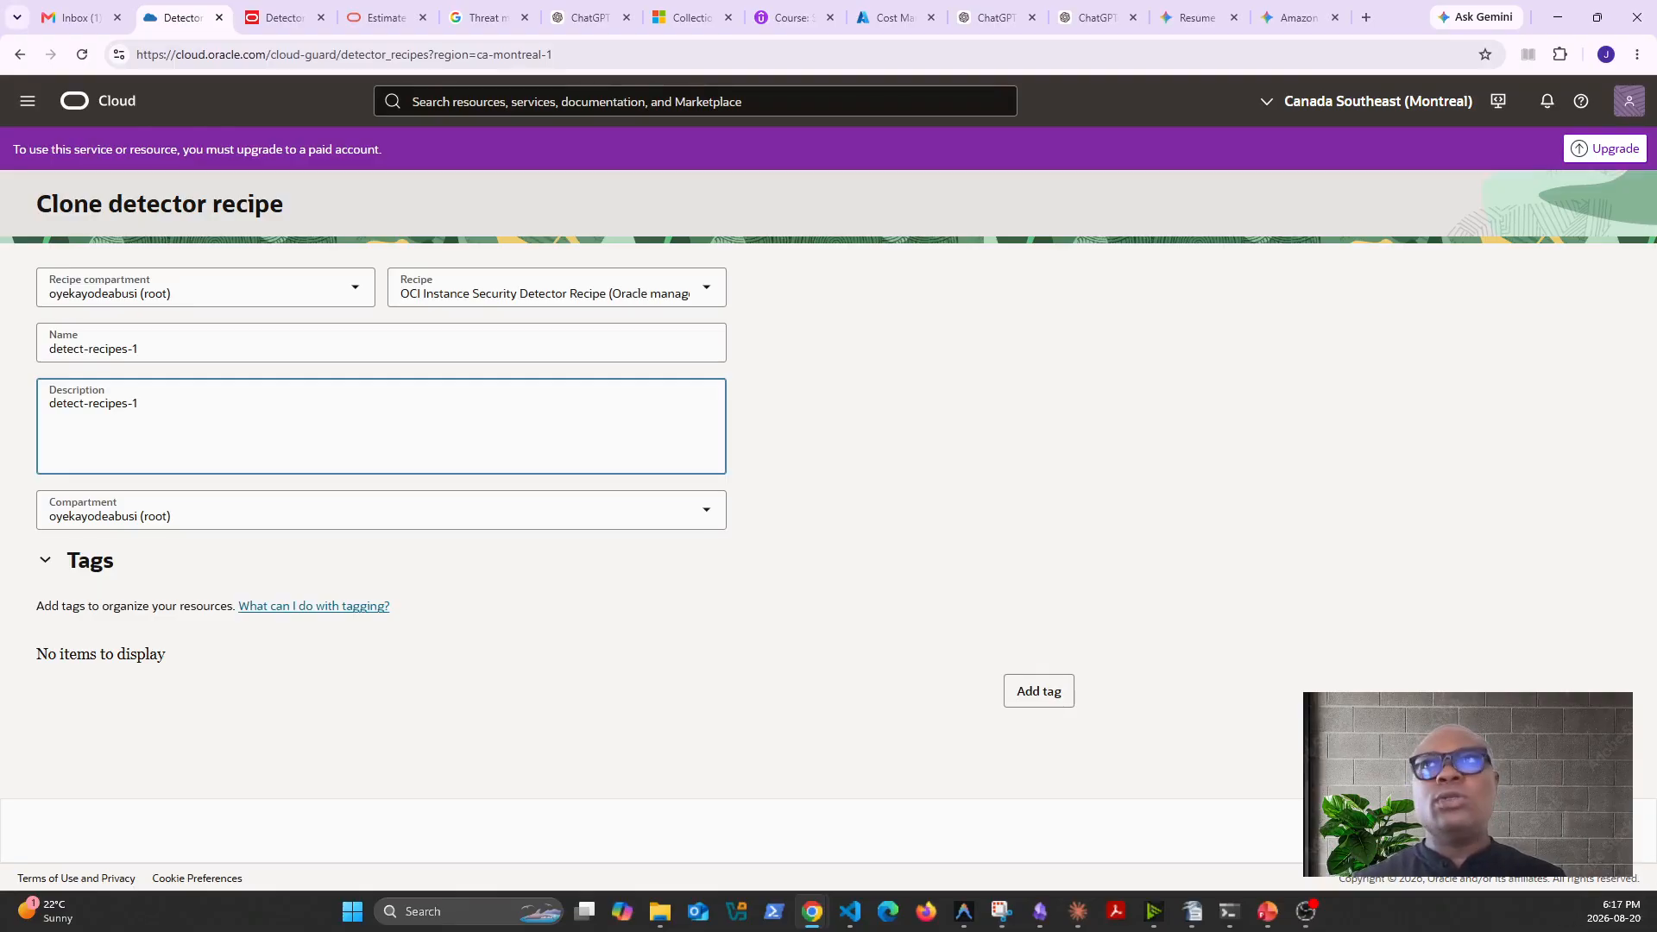
pyautogui.click(1590, 830)
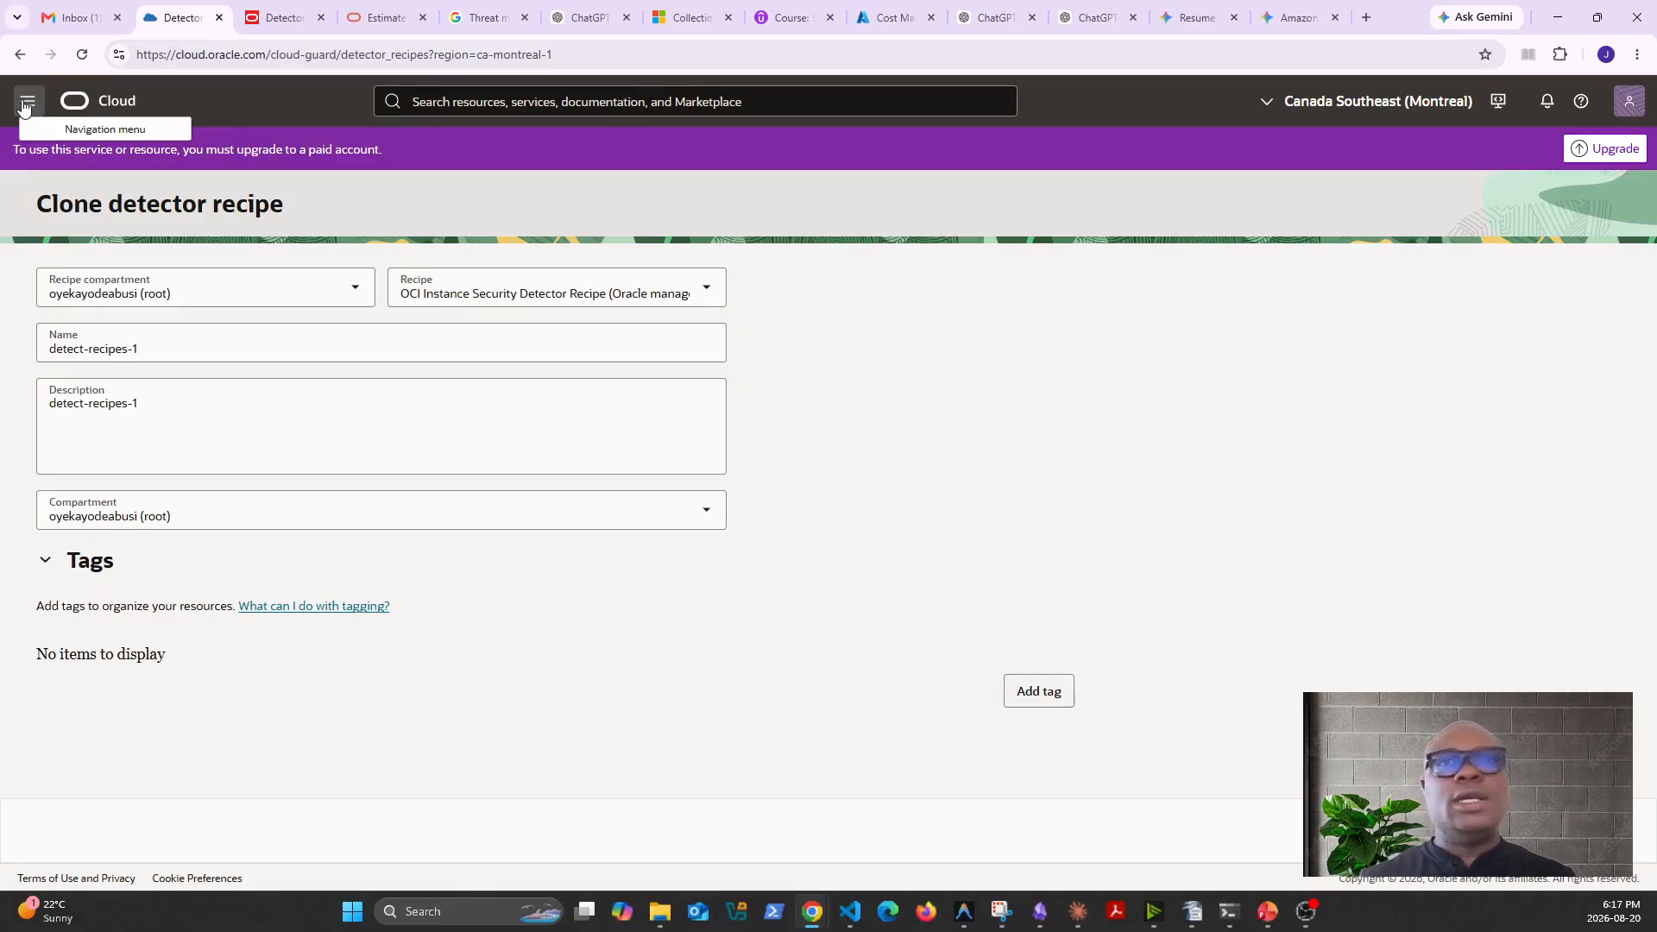
# - Leave the clone form for the Cloud Guard recipes page and open the responder recipes list
pyautogui.click(26, 105)
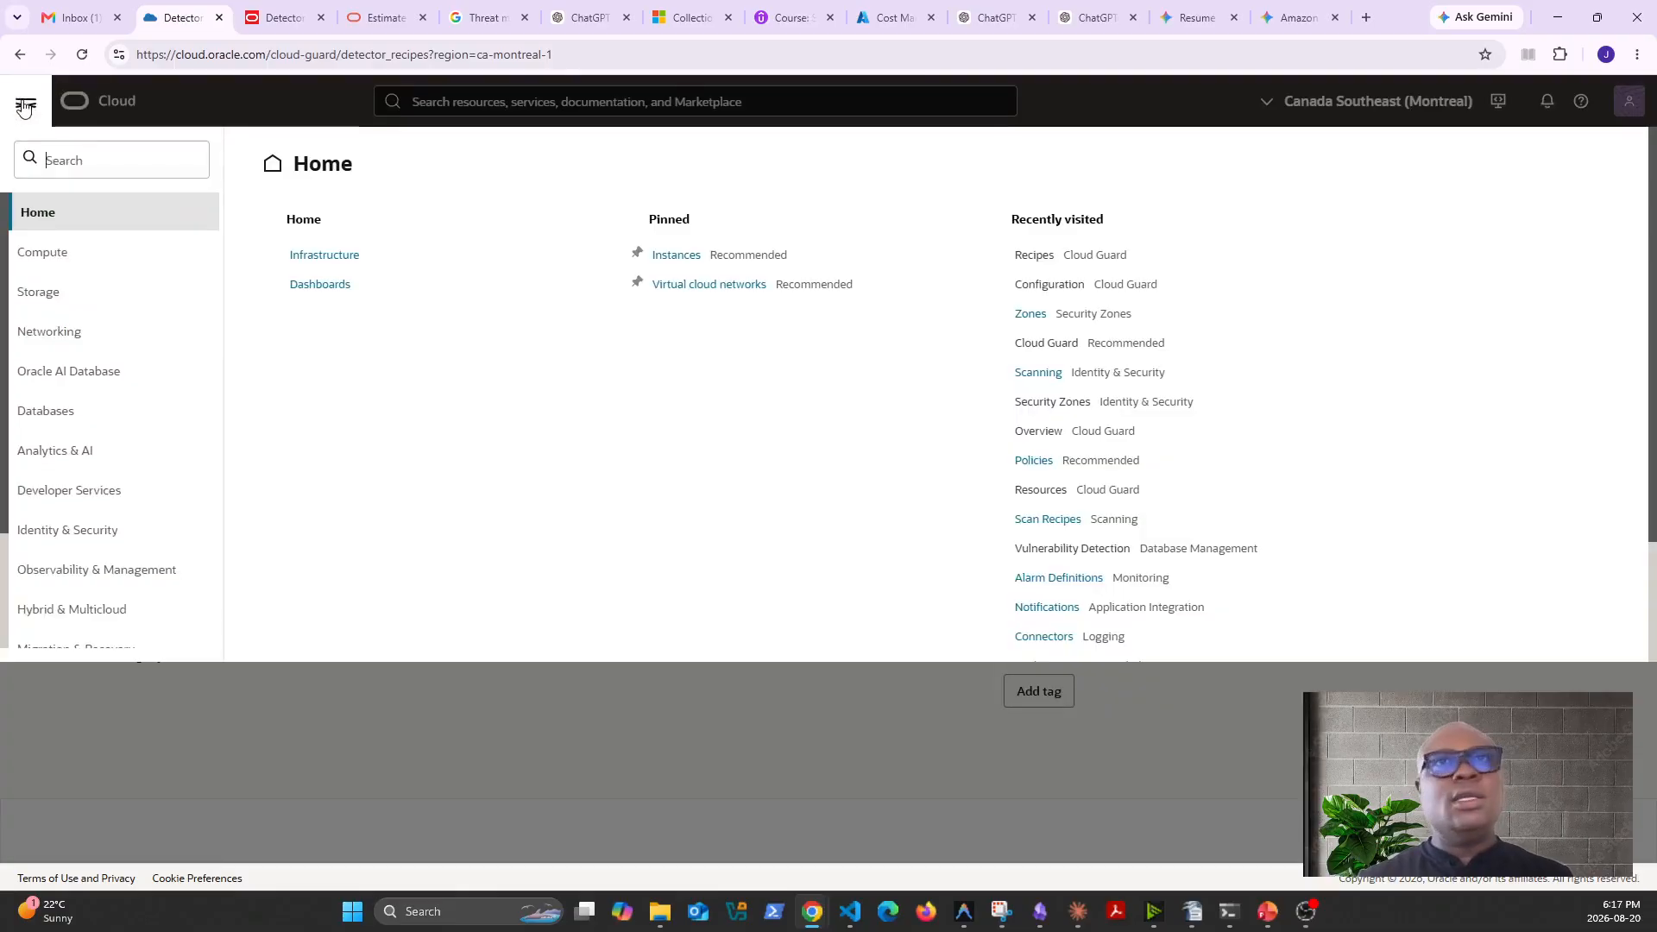
pyautogui.click(83, 530)
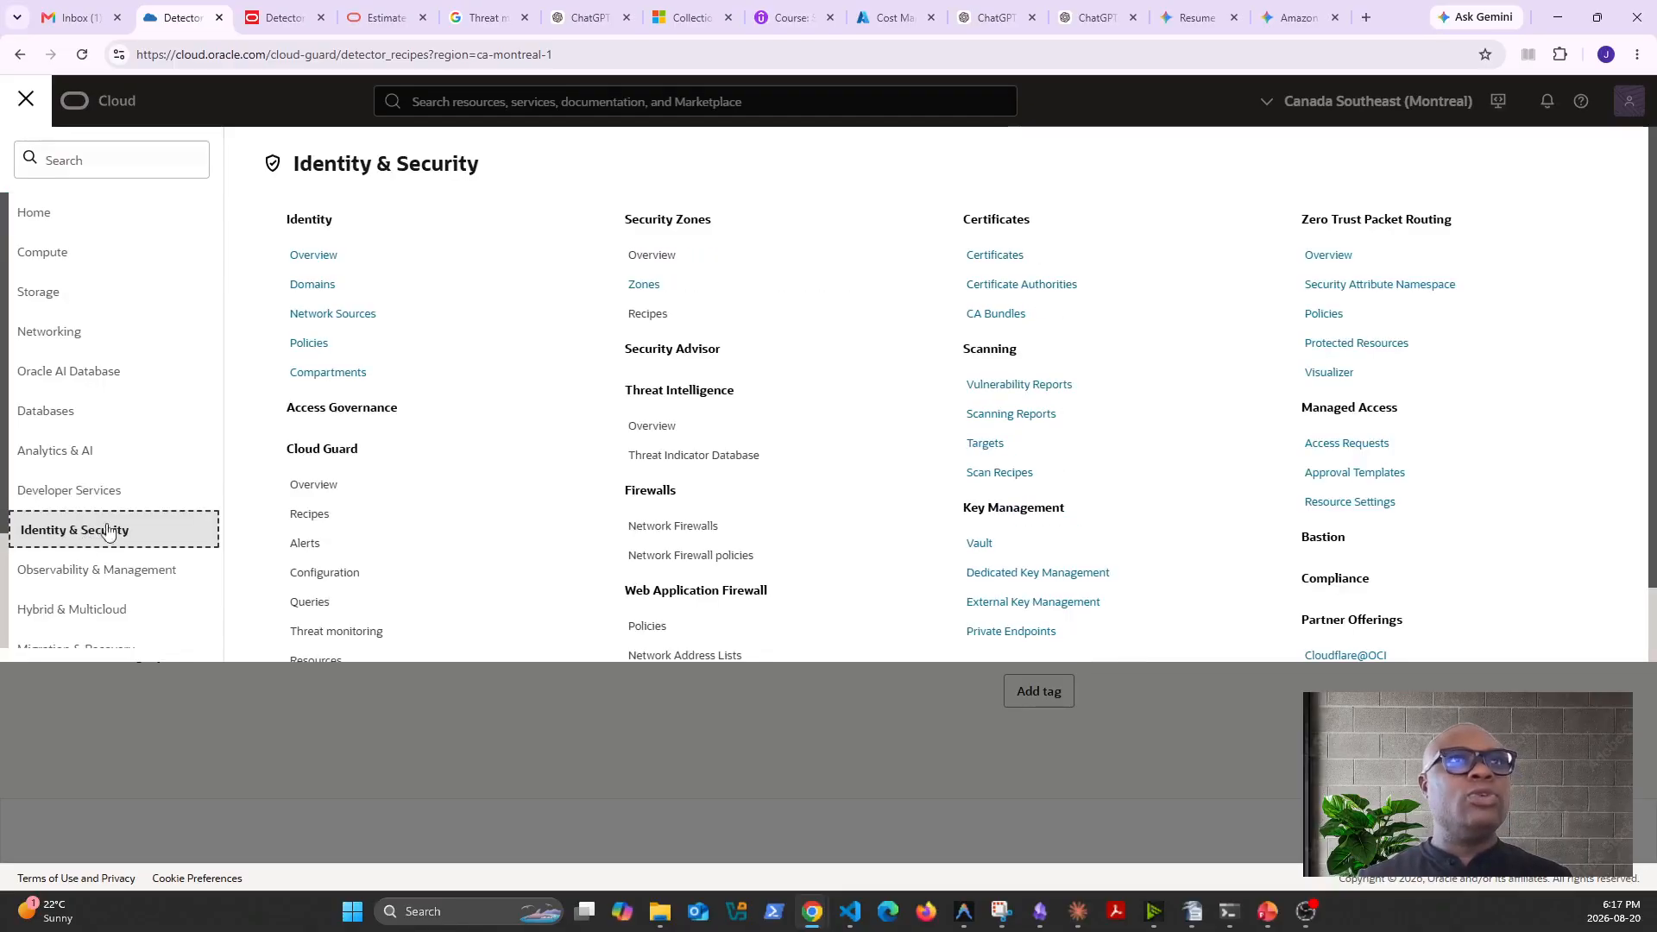
pyautogui.click(318, 524)
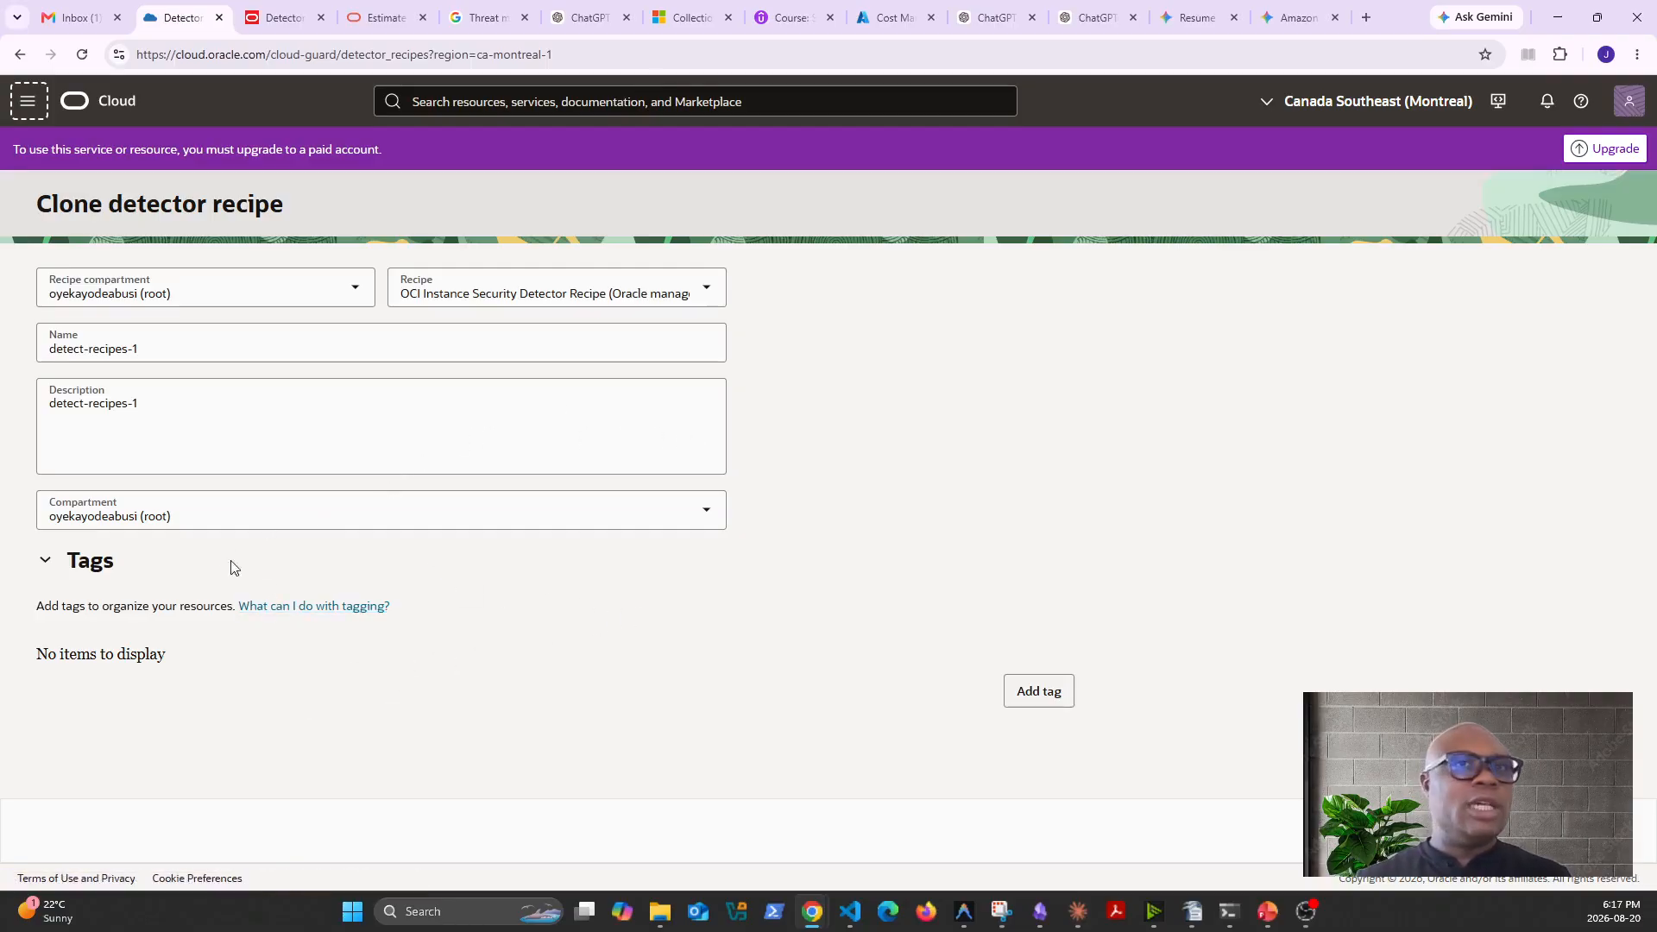
pyautogui.click(27, 101)
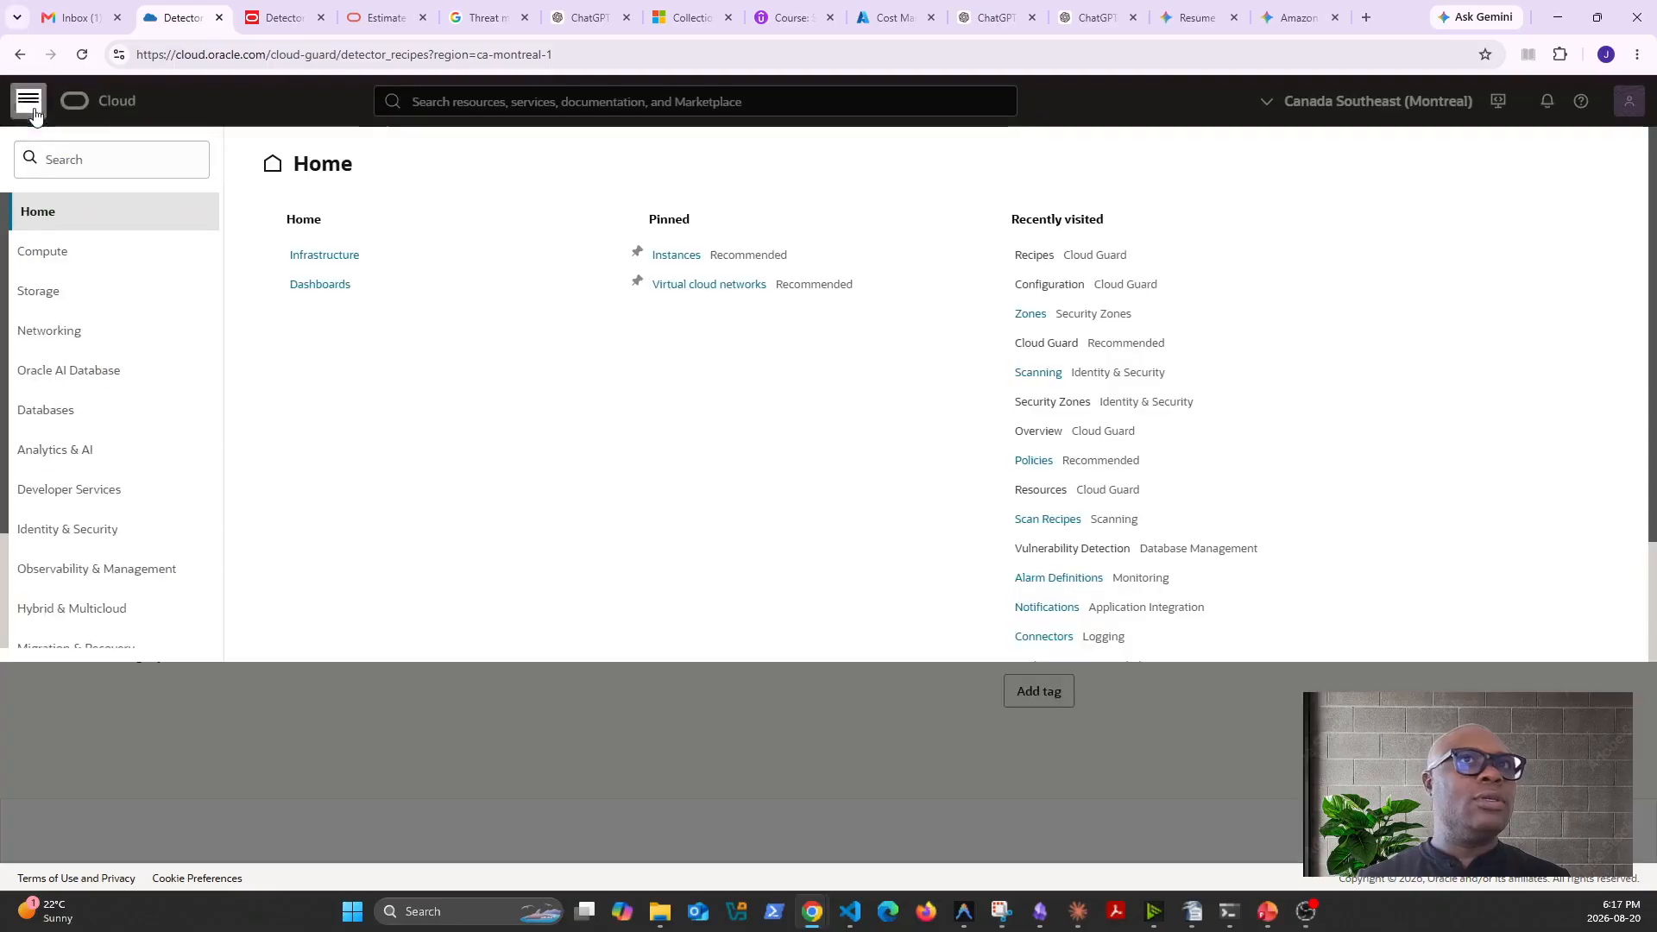
pyautogui.click(68, 539)
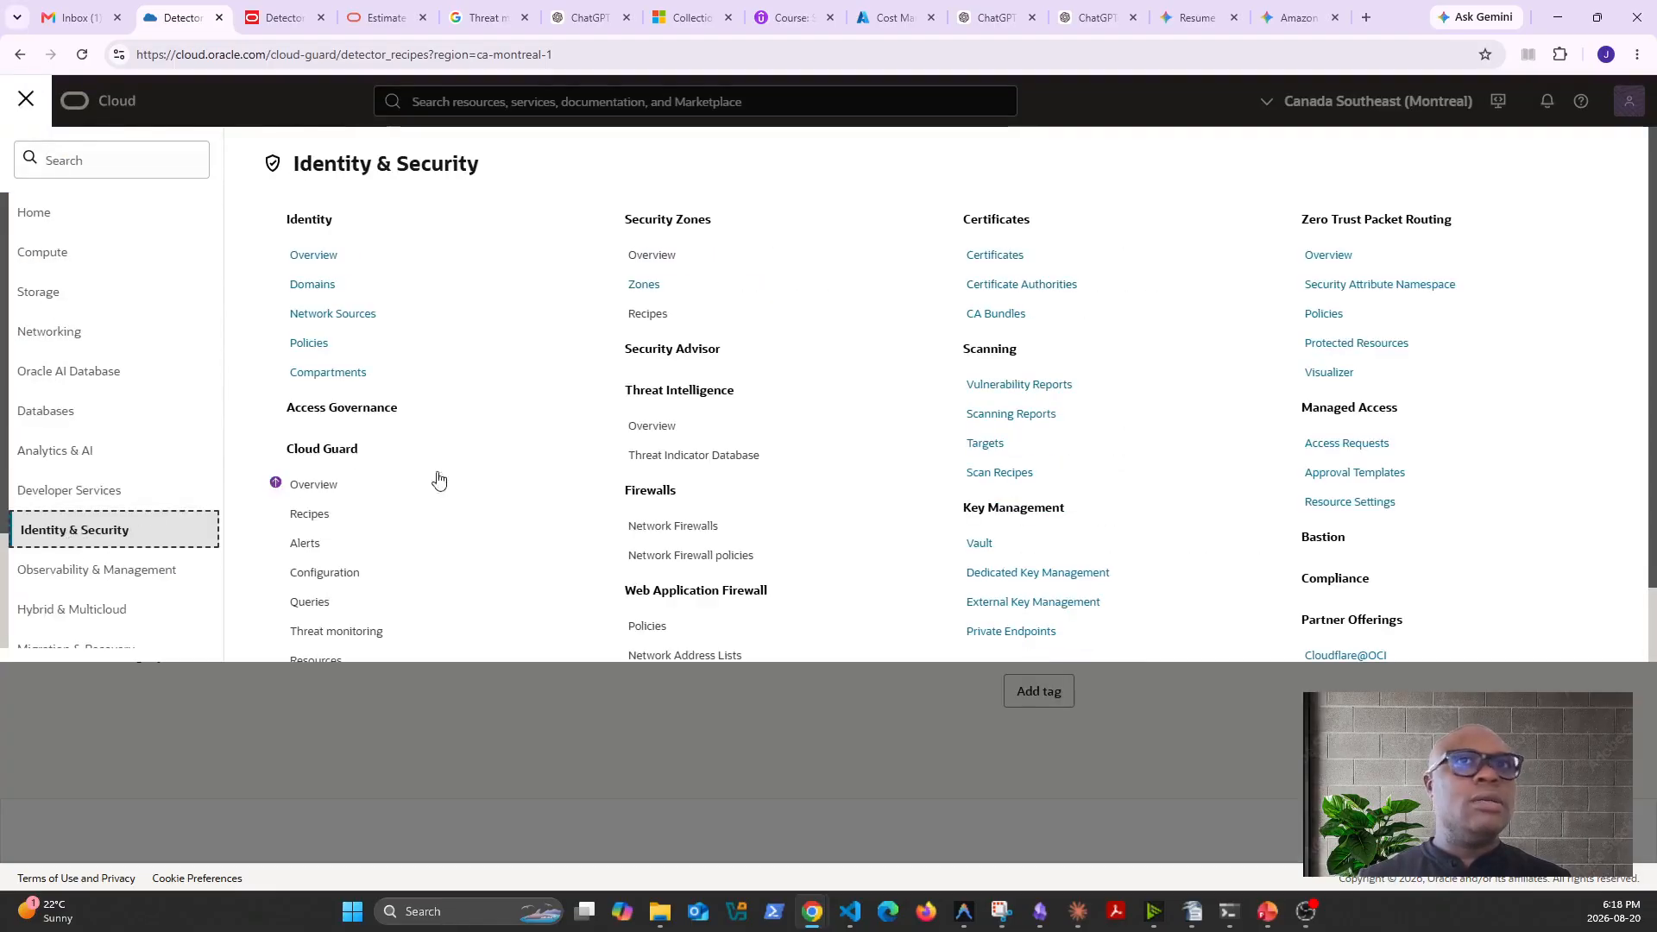
pyautogui.click(304, 516)
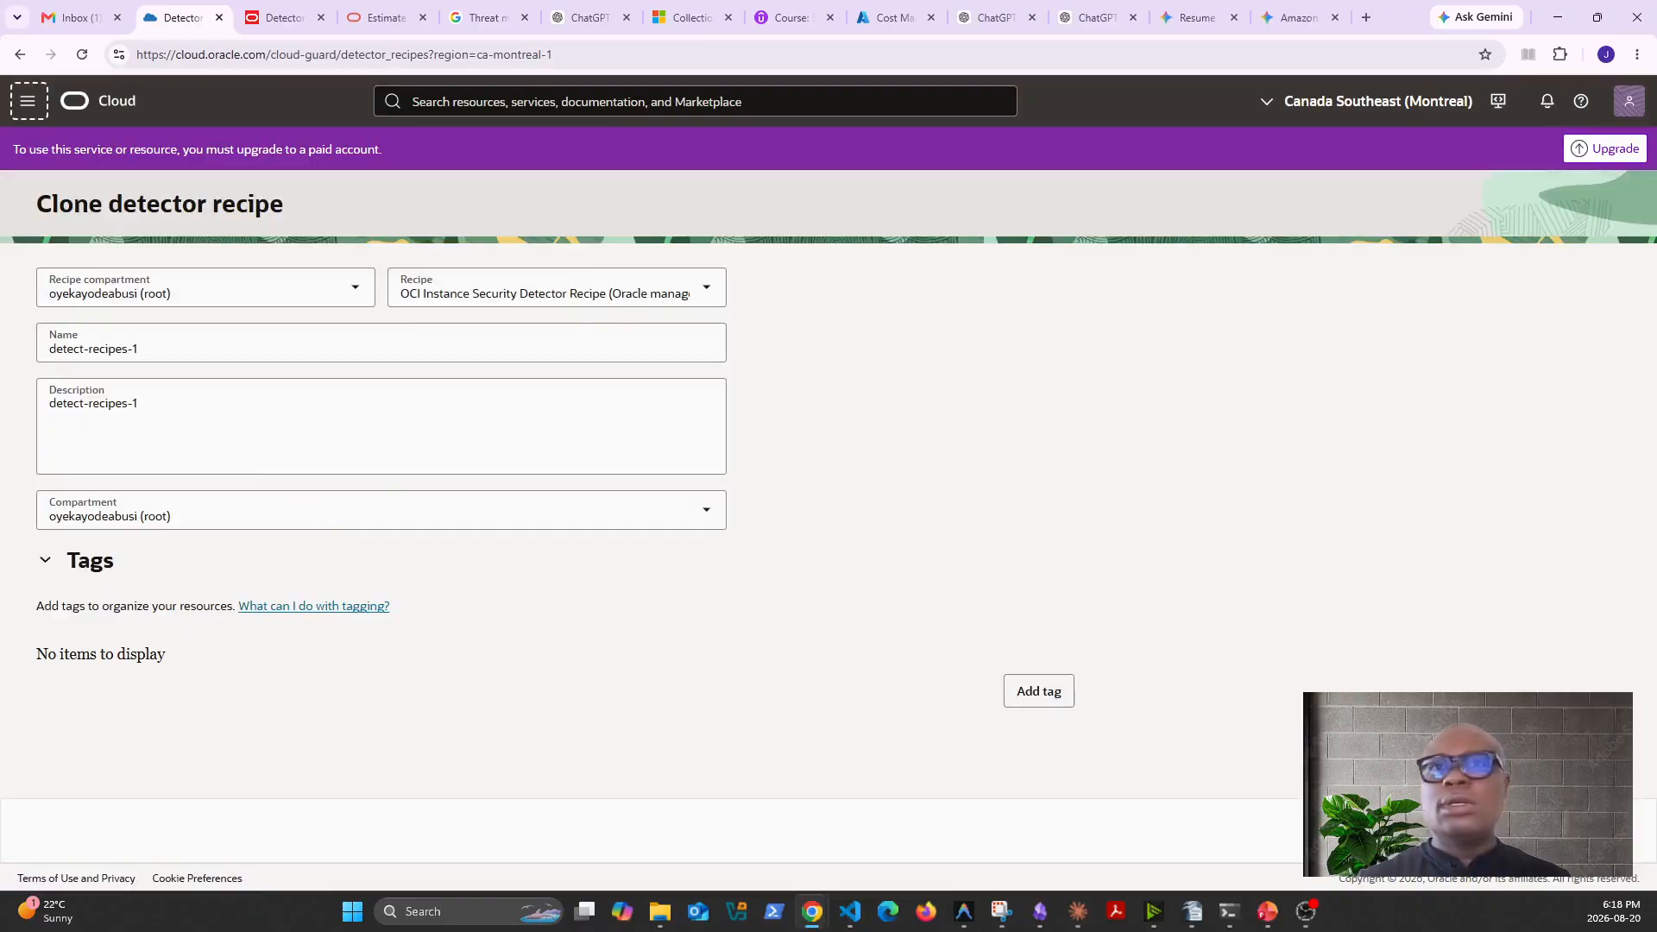
pyautogui.click(66, 338)
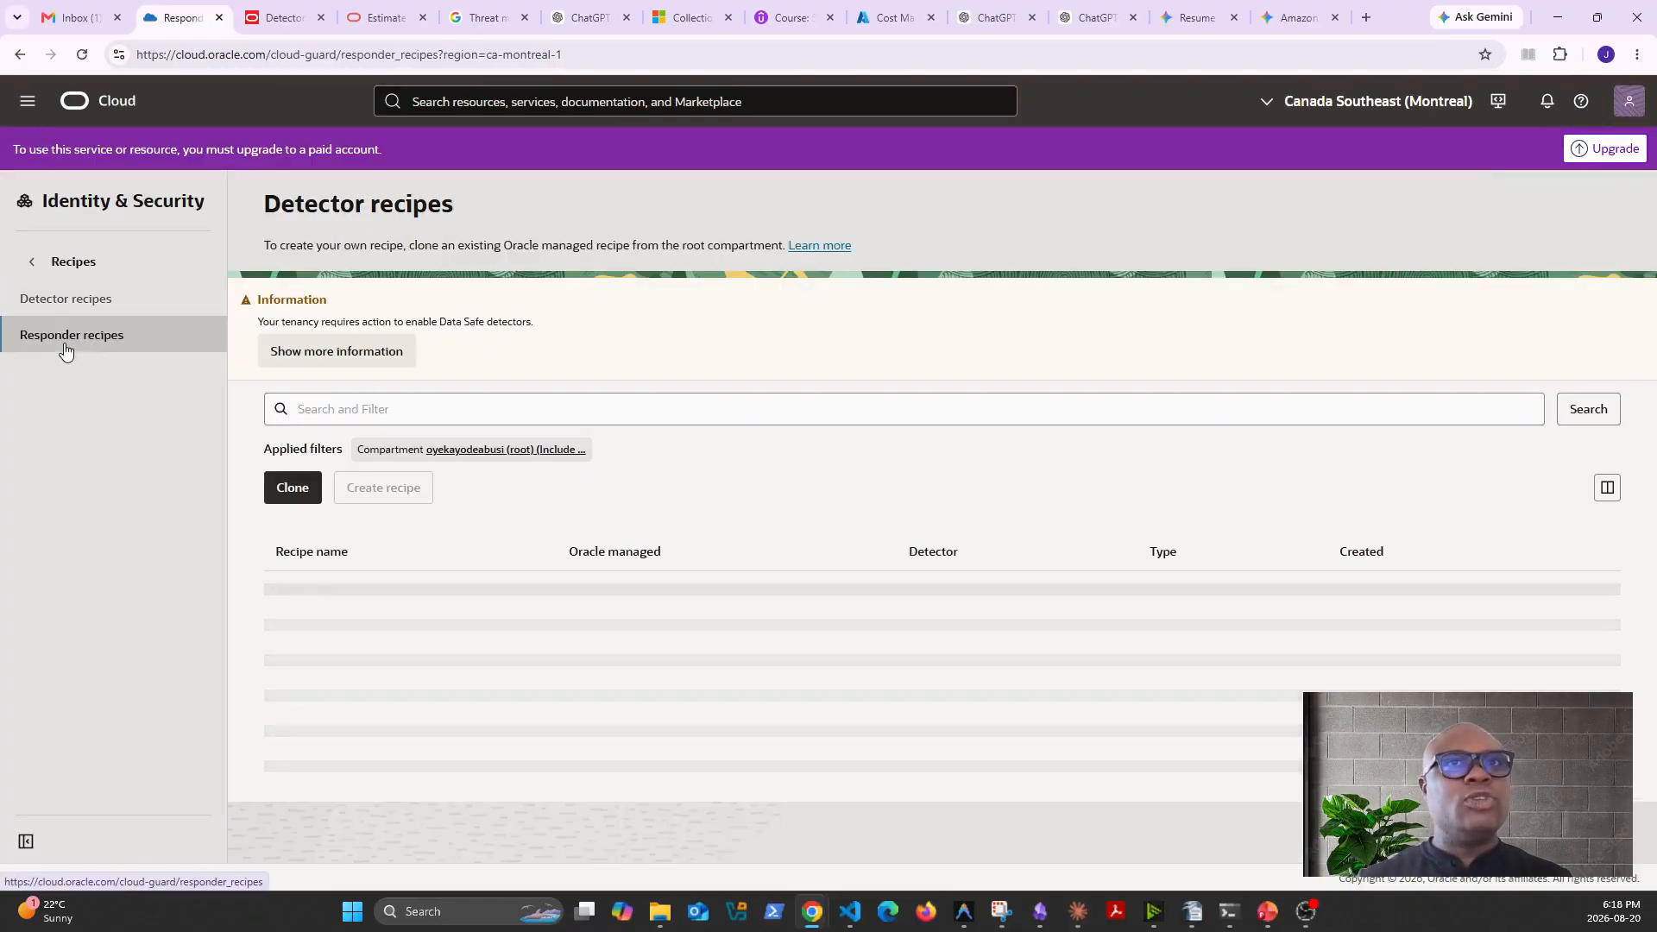
# - Start cloning a responder recipe with OCI Responder Recipe Oracle managed as the source, and close the form without cloning
pyautogui.click(293, 388)
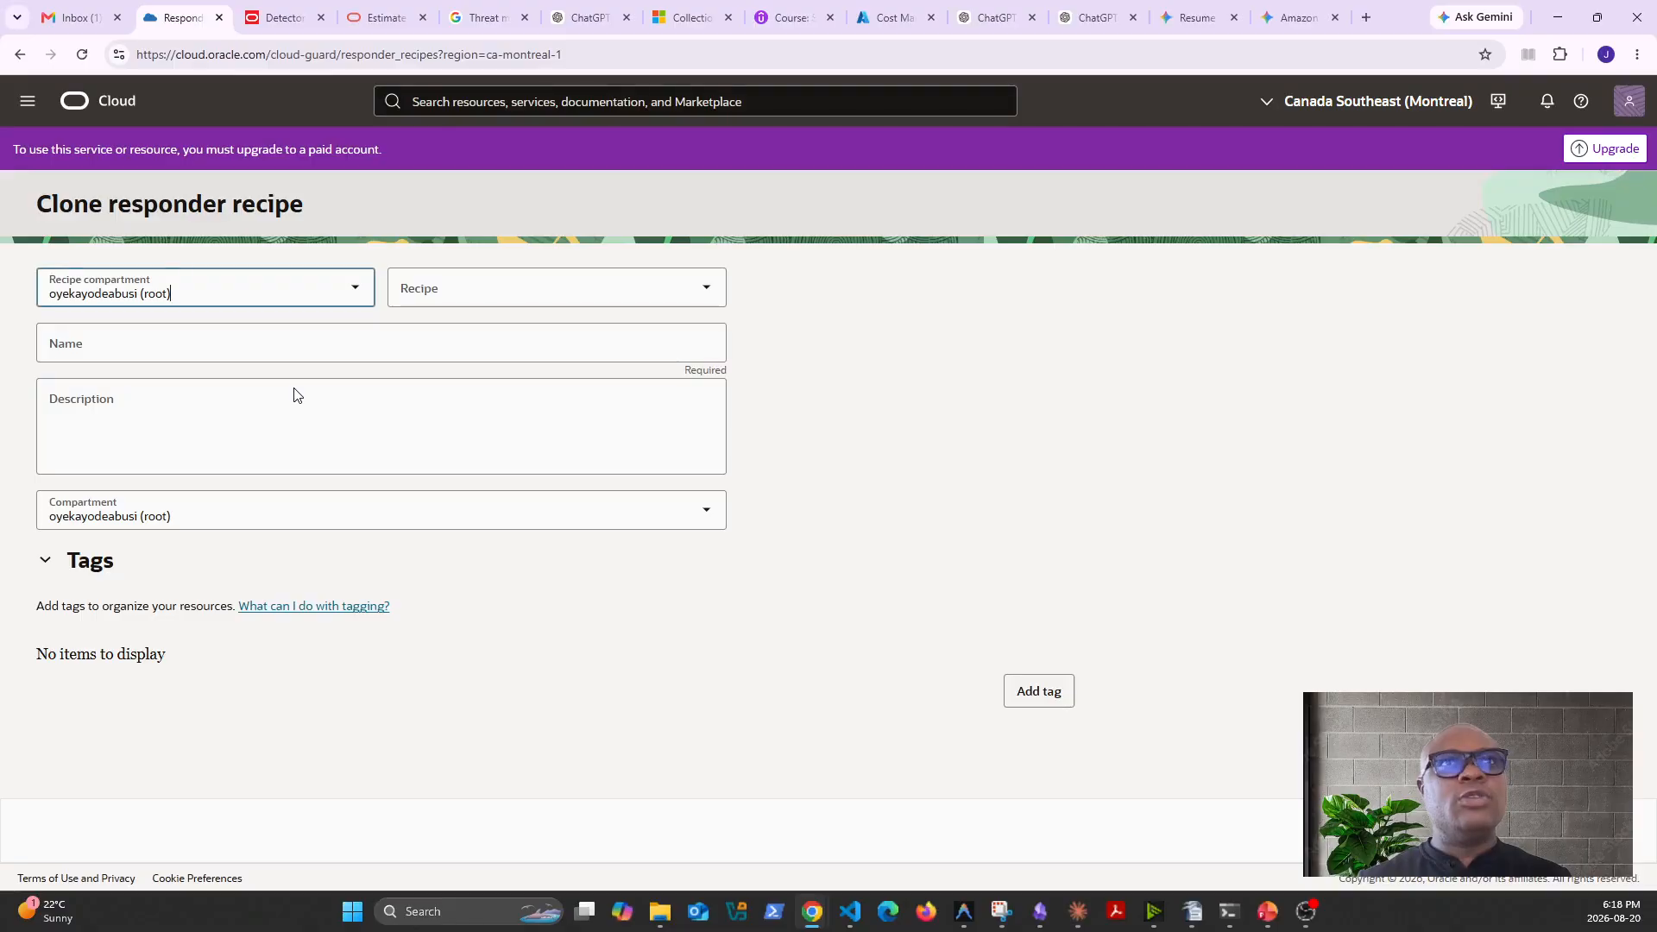
pyautogui.click(497, 282)
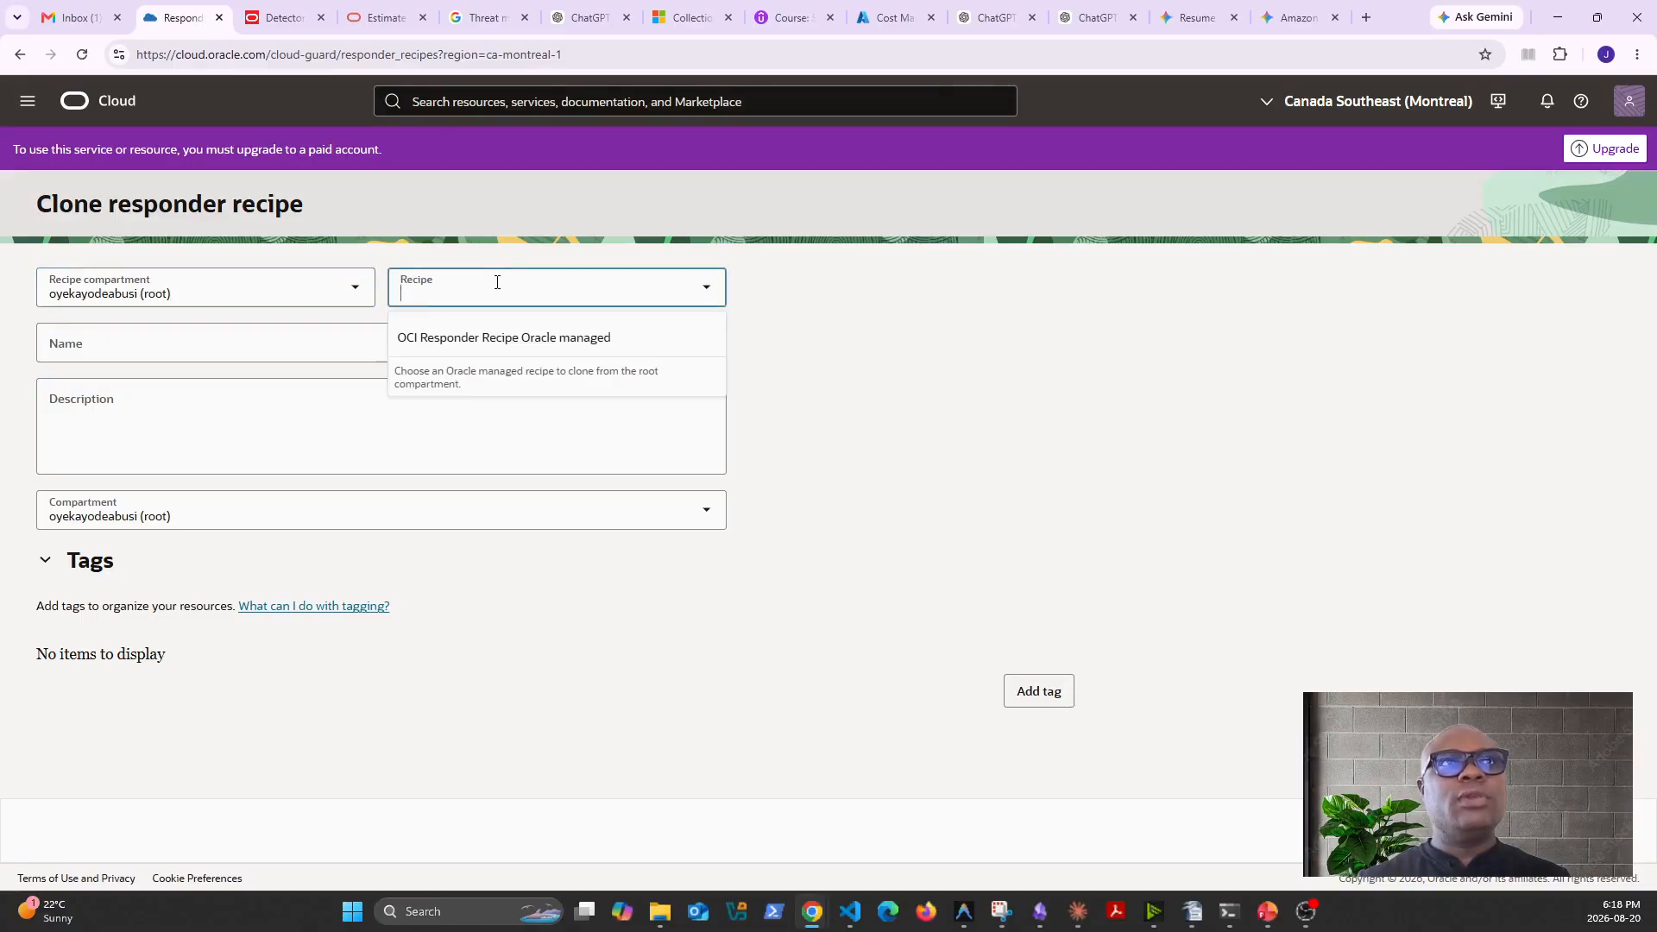
pyautogui.click(478, 345)
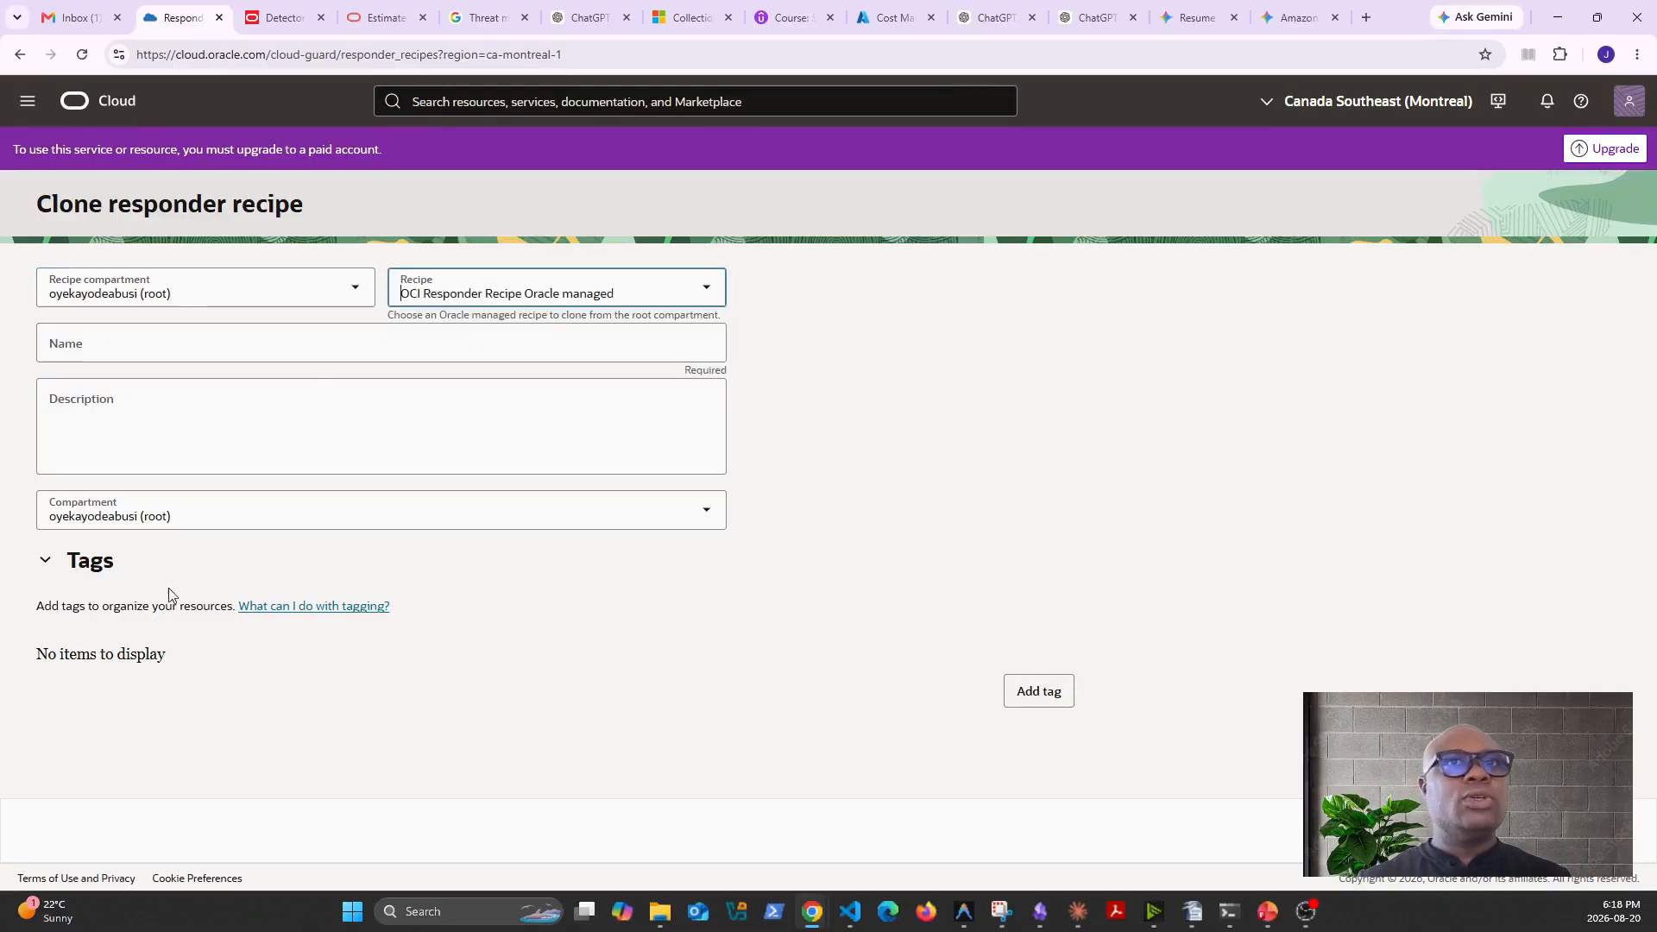
pyautogui.click(1517, 831)
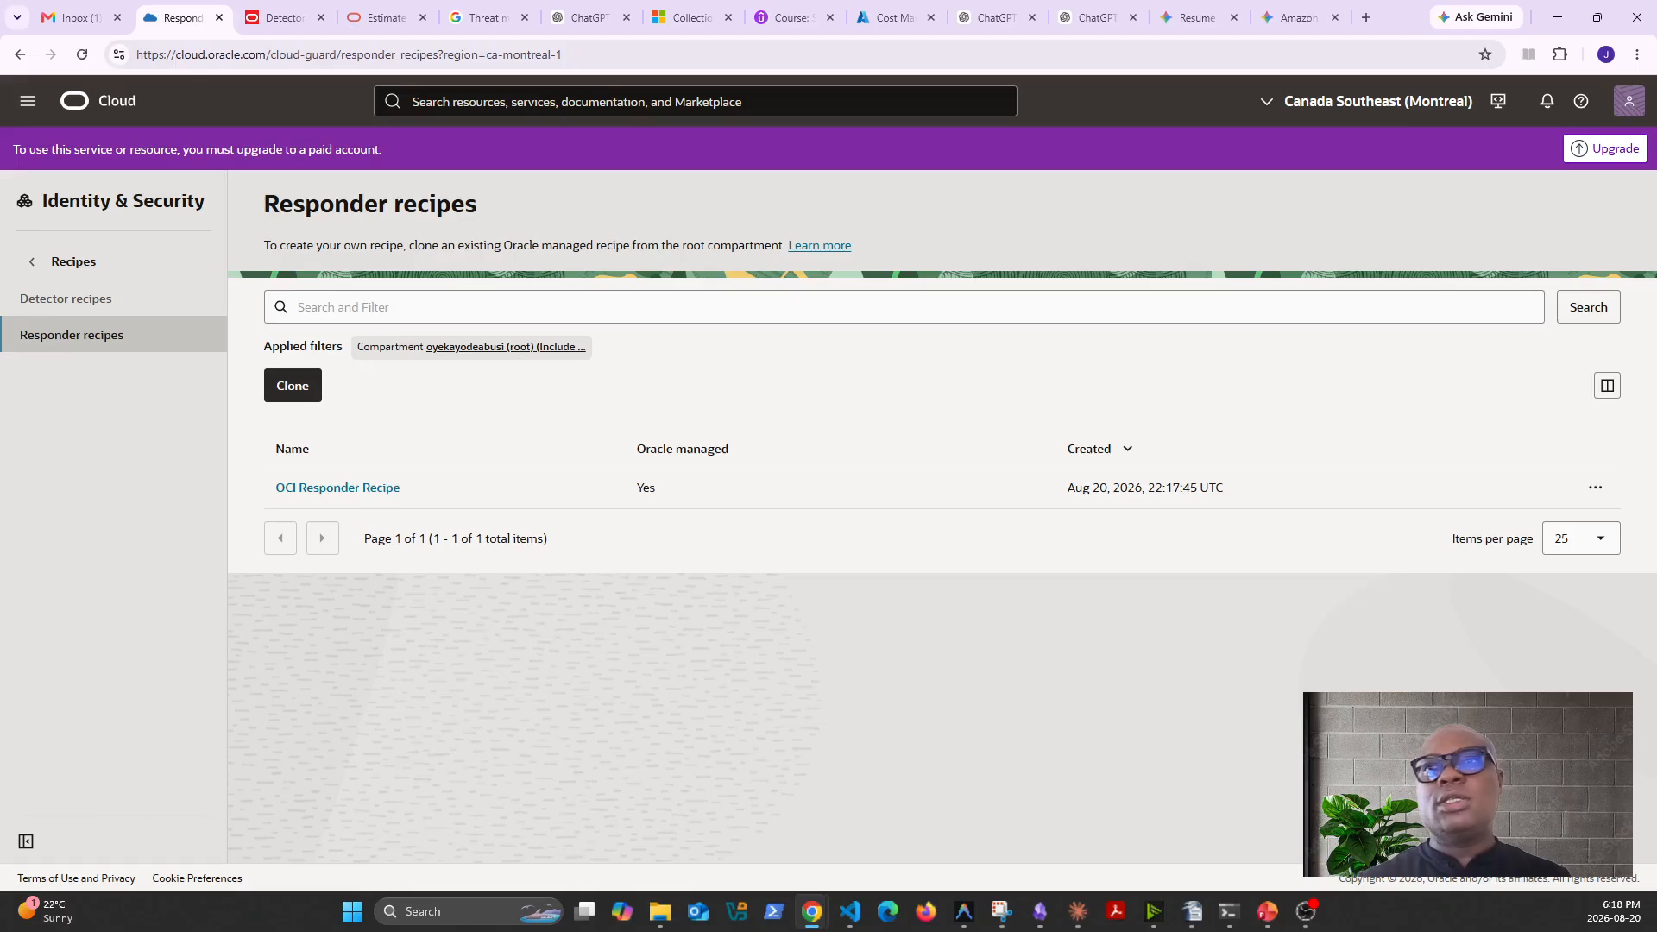